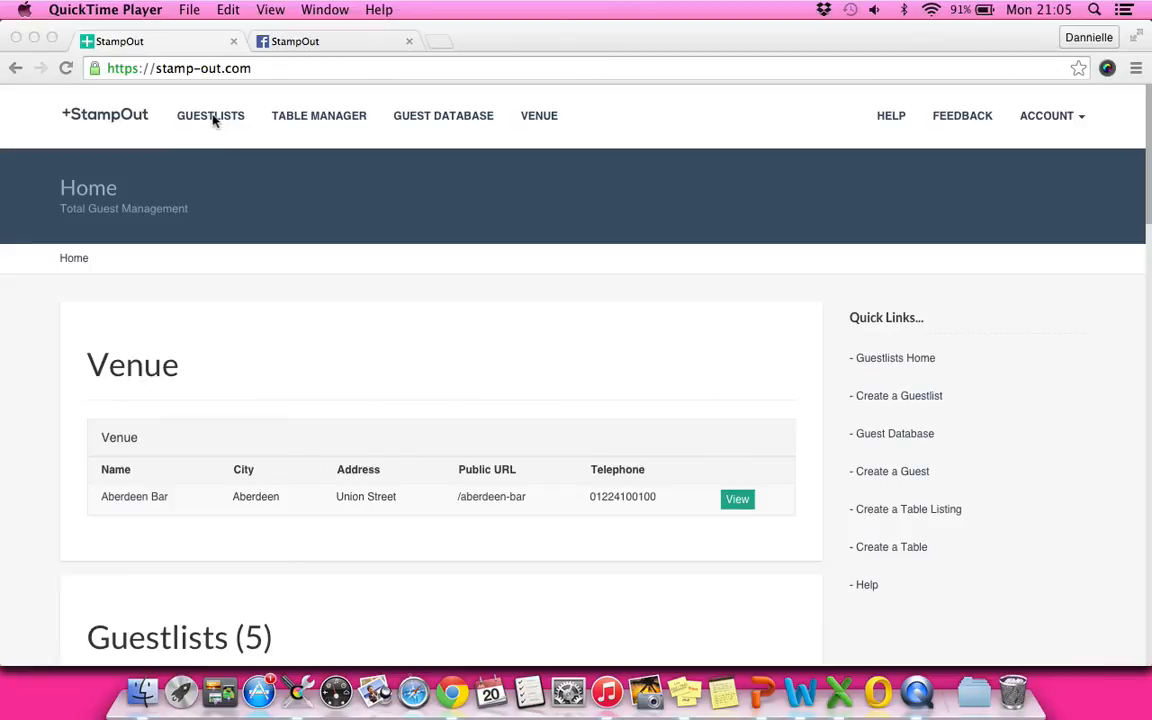
# Step: Open the guestlists overview and look through the July 2015 calendar for scheduled events
pyautogui.click(213, 118)
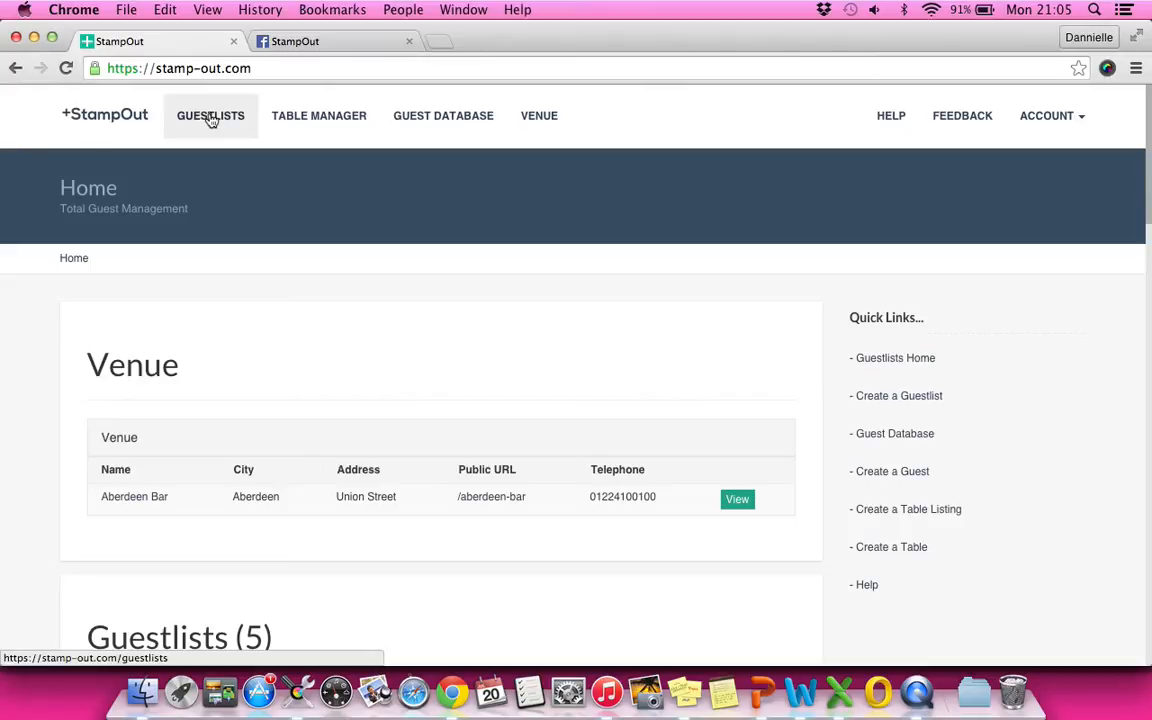
pyautogui.click(211, 118)
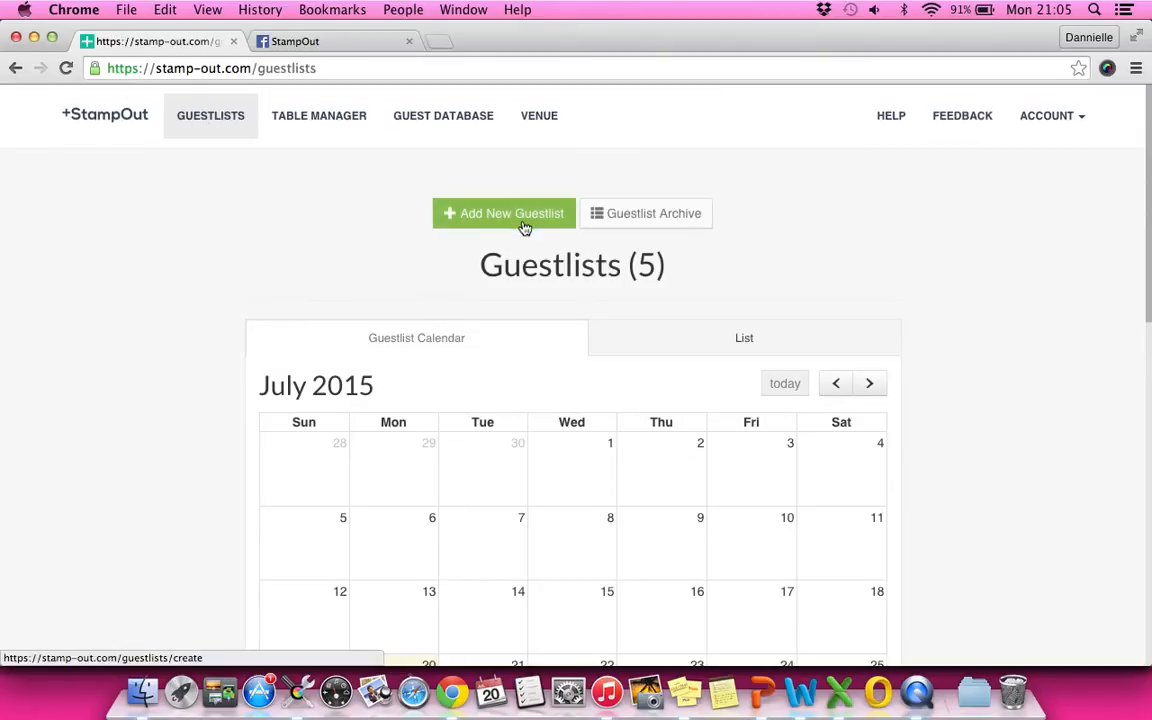
pyautogui.scroll(-3, 933, 319)
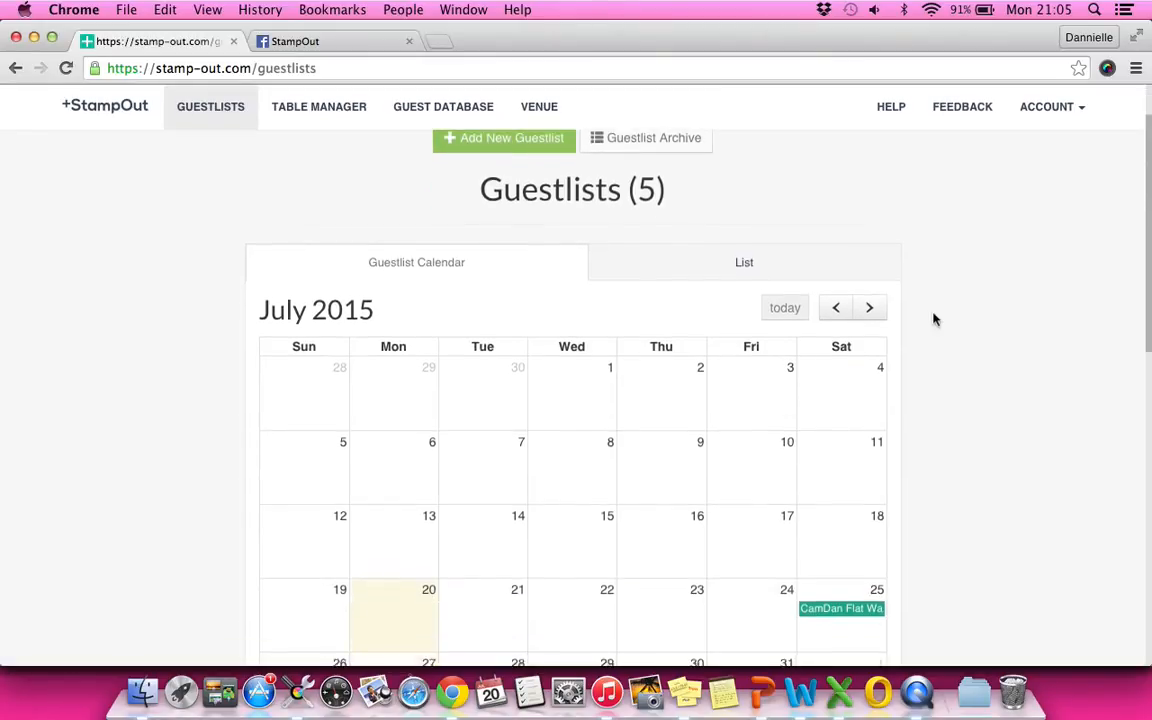
pyautogui.scroll(2, 933, 319)
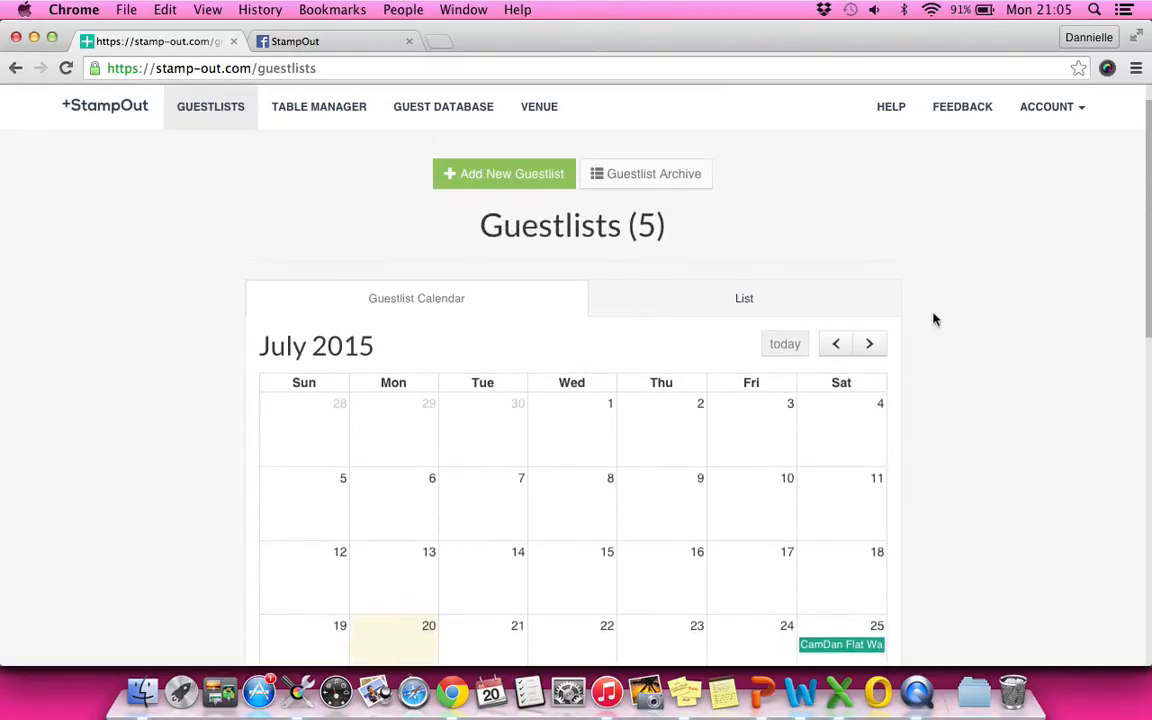
pyautogui.scroll(-4, 933, 319)
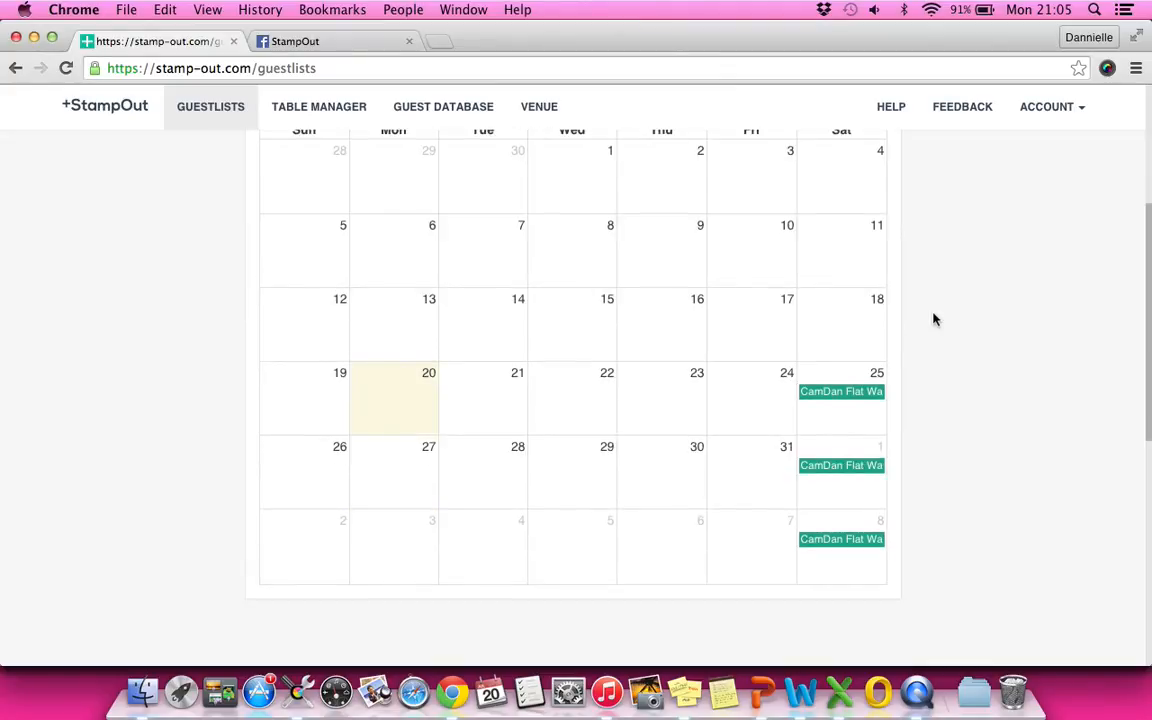
pyautogui.scroll(4, 933, 319)
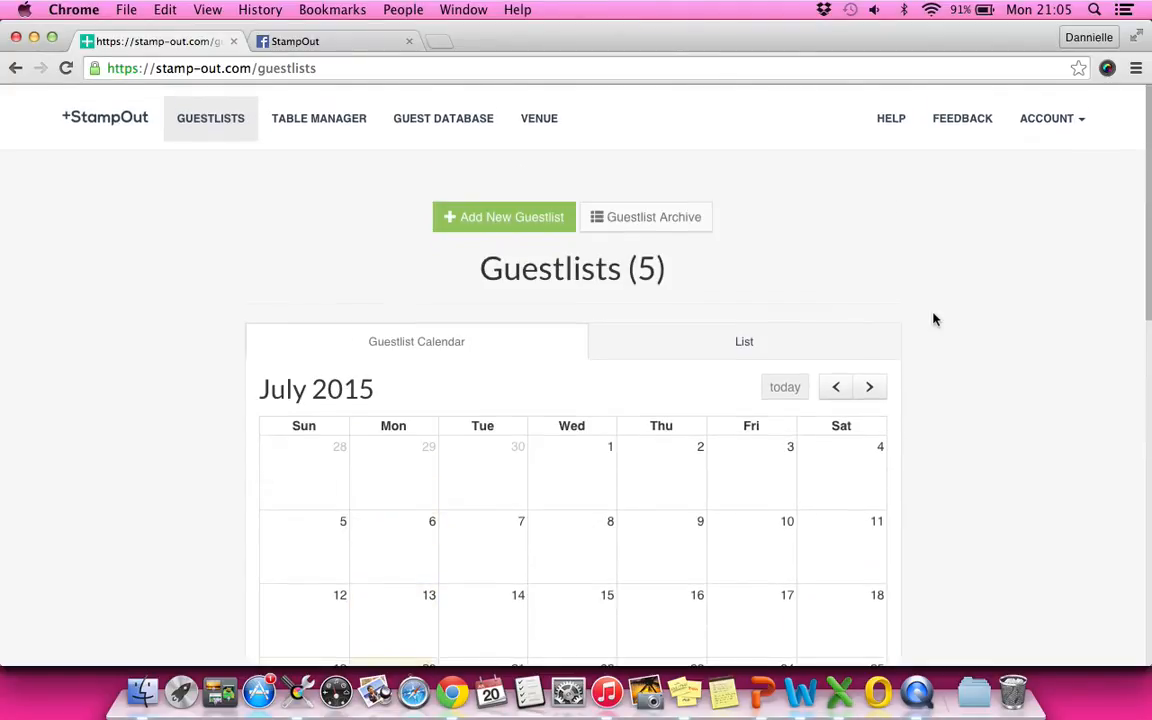
# Step: Start a new guestlist with the event name "Saturdays @ Aberdeen Bar"
pyautogui.click(489, 216)
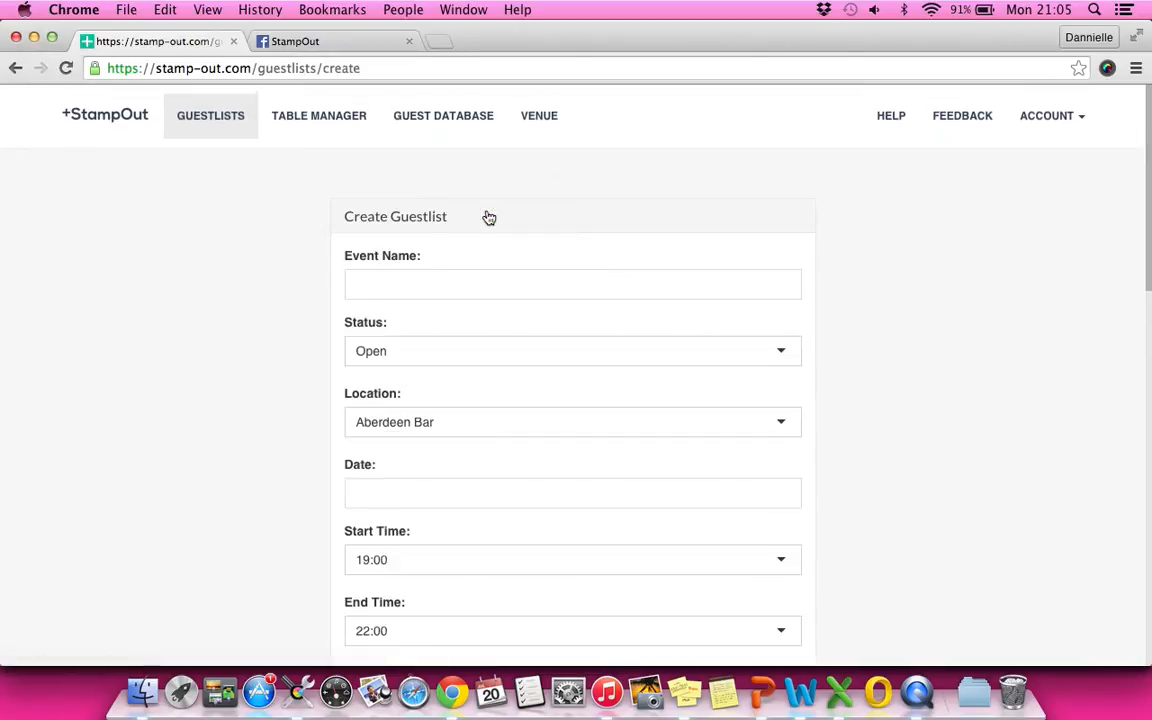
pyautogui.click(489, 276)
pyautogui.write('Saturda')
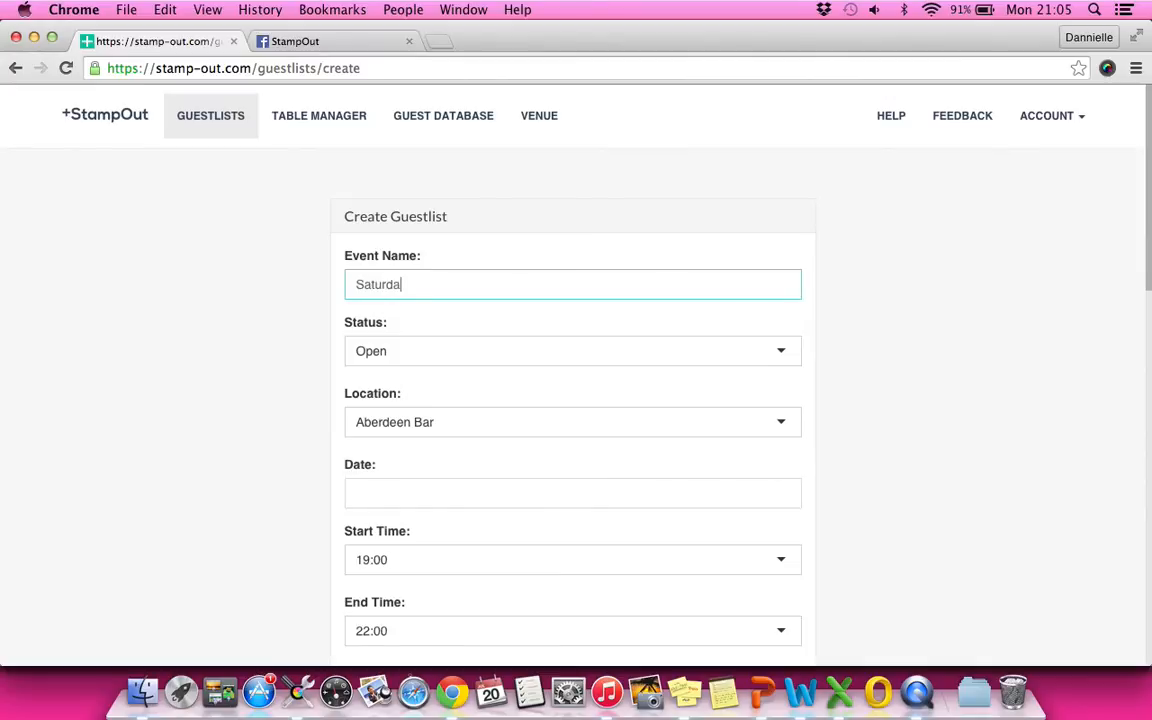
pyautogui.write('ys @ Aberdeen Bar')
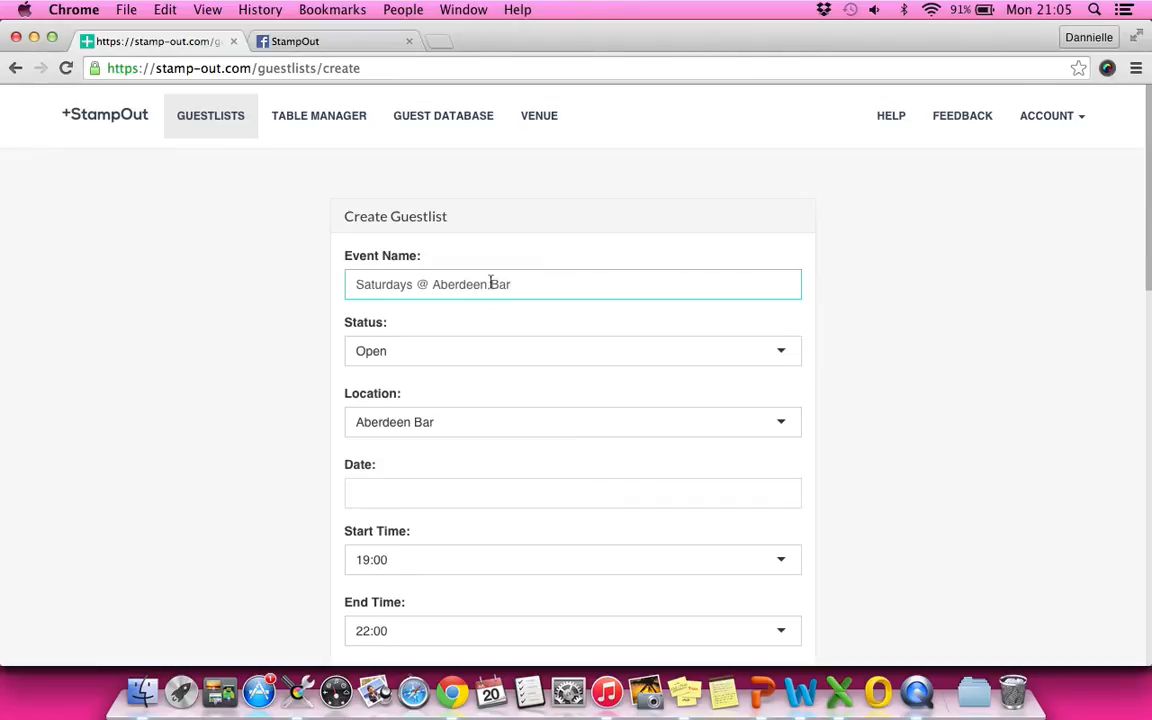
pyautogui.click(535, 350)
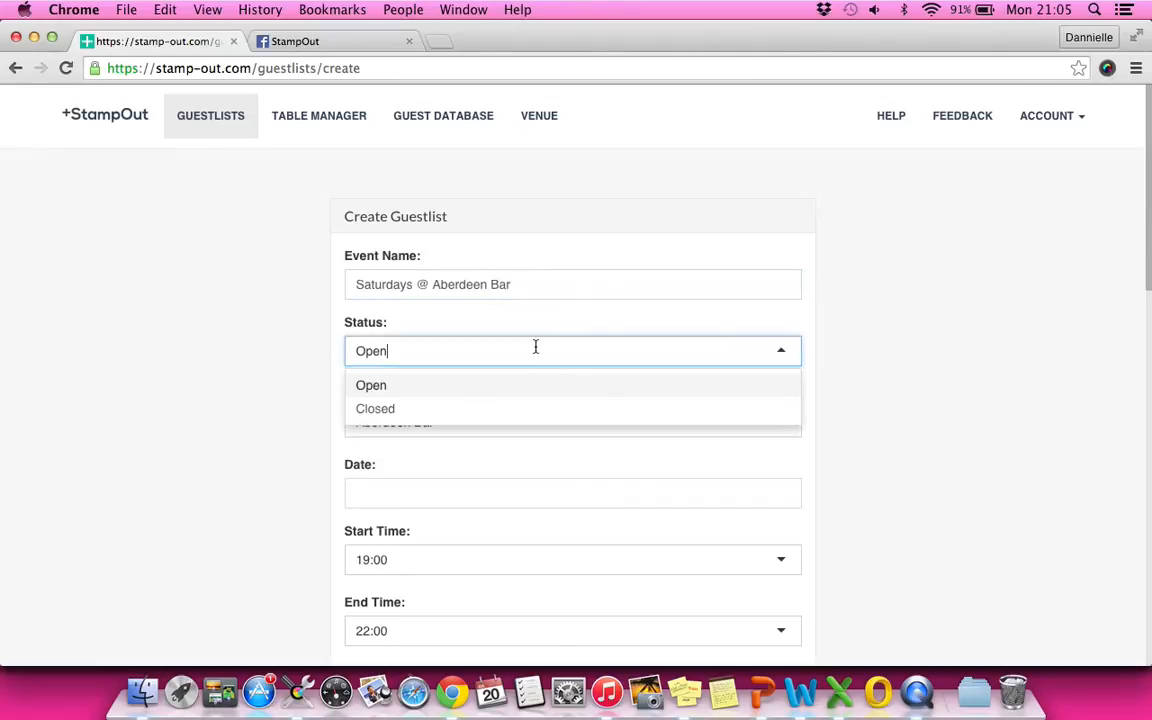
pyautogui.click(391, 408)
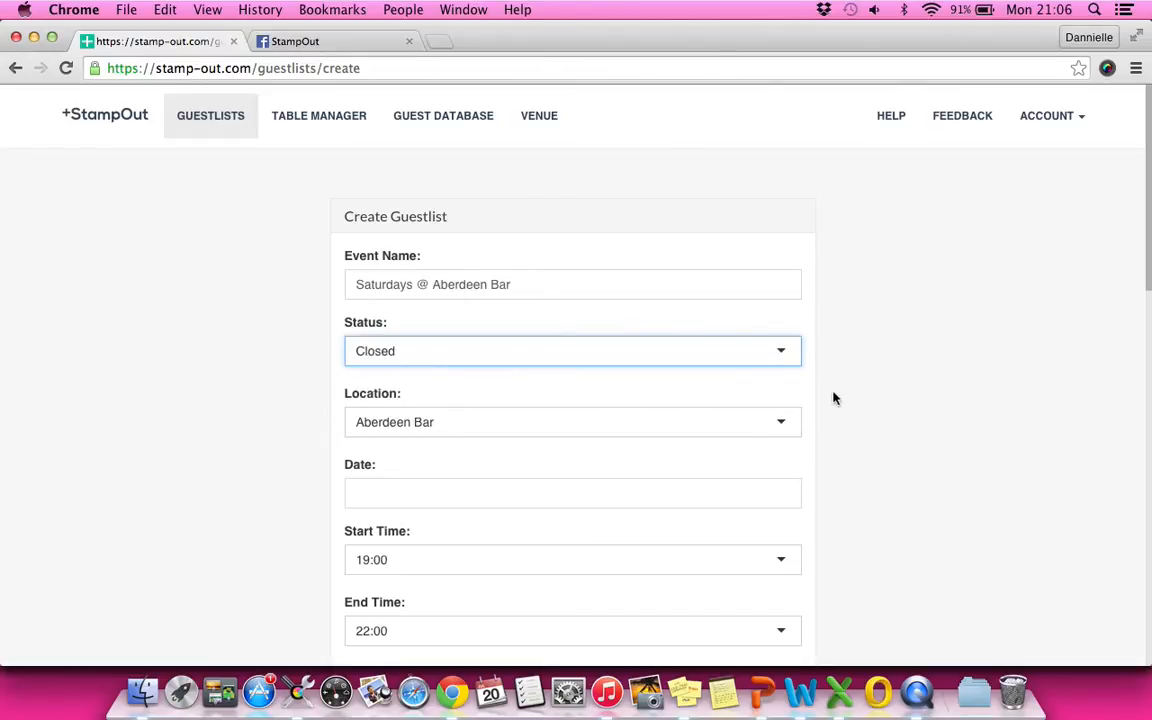
pyautogui.click(772, 362)
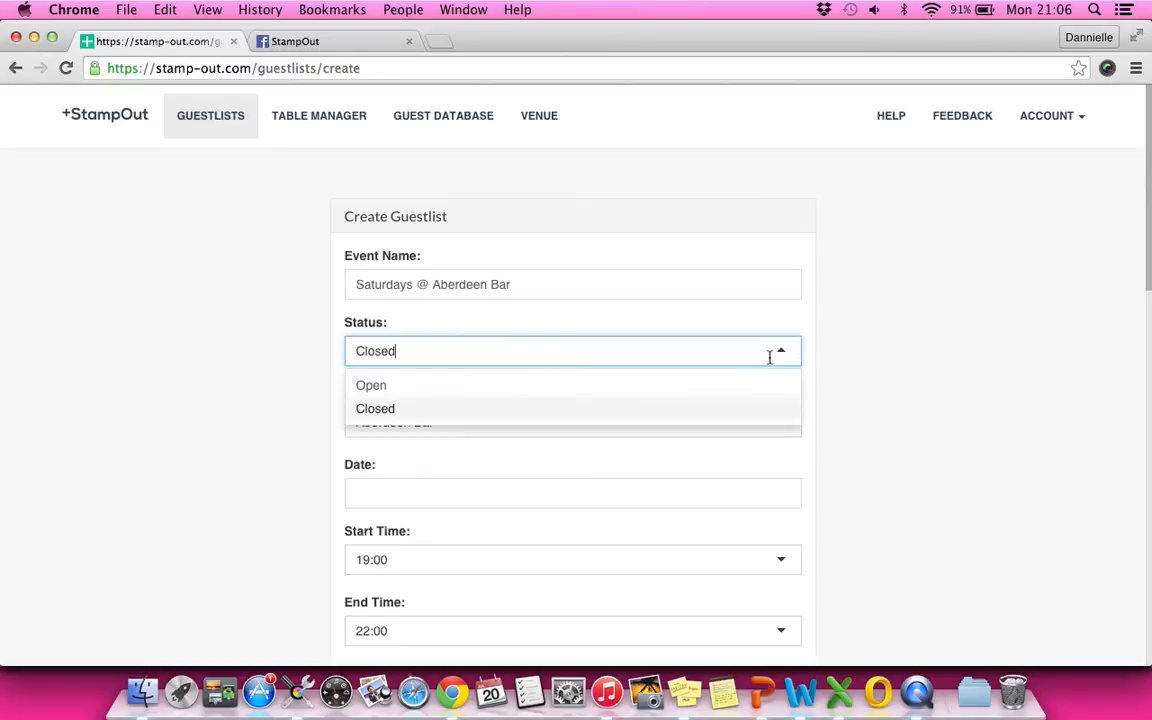
pyautogui.click(680, 388)
# Step: Set the guestlist's date to 25 July 2015 and choose 19:00 as the start time
pyautogui.scroll(-1, 211, 370)
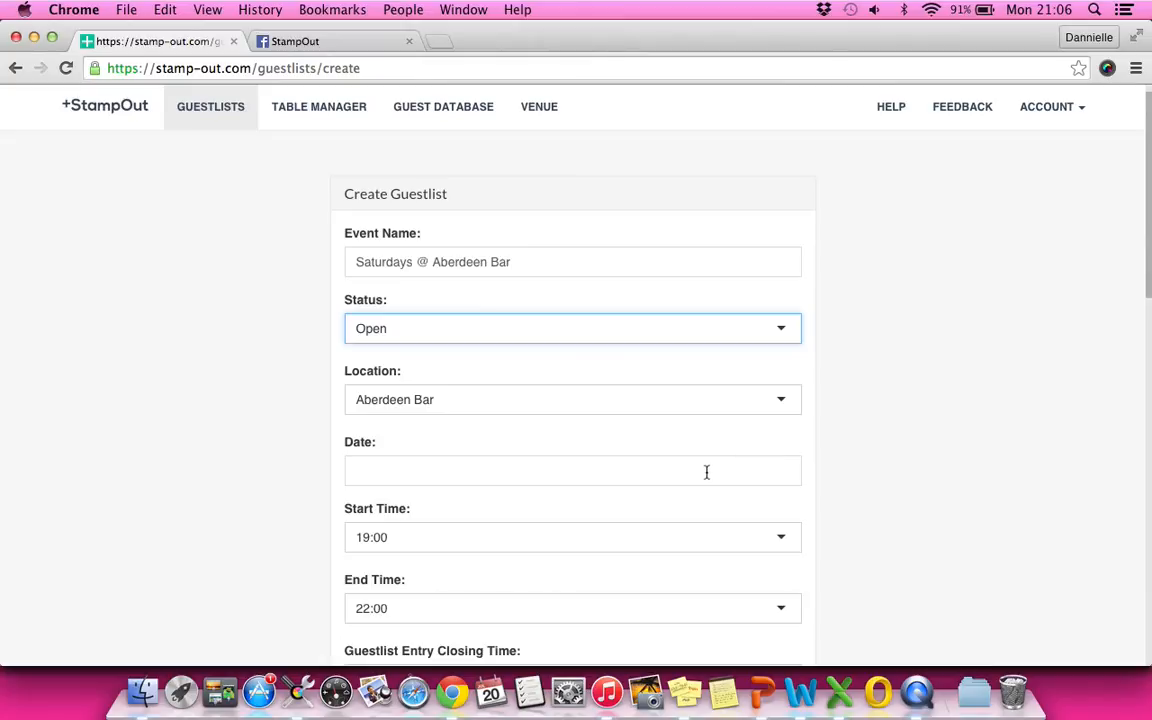
pyautogui.click(600, 470)
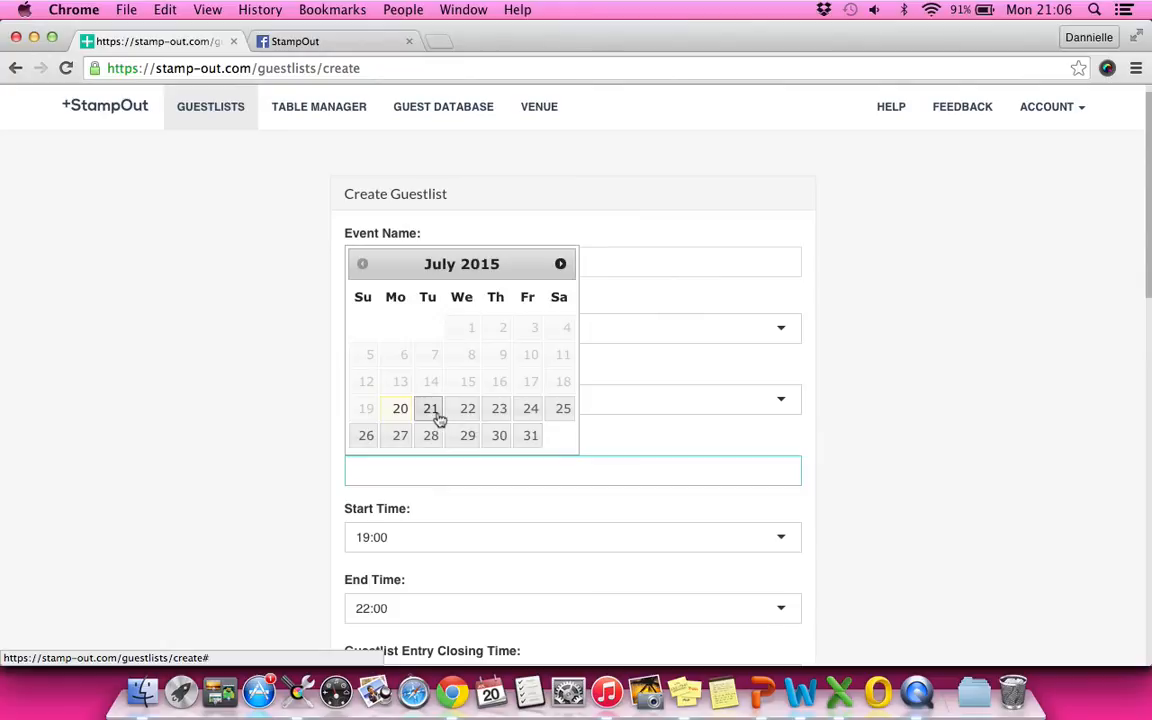
pyautogui.click(564, 414)
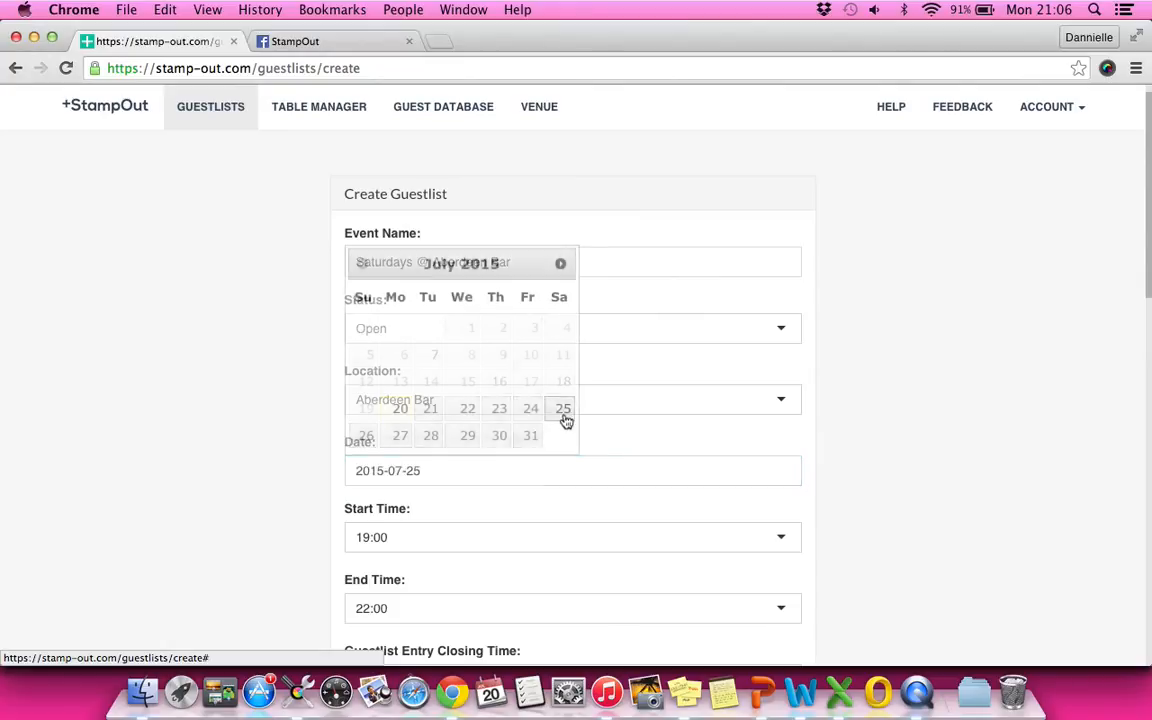
pyautogui.scroll(-2, 268, 447)
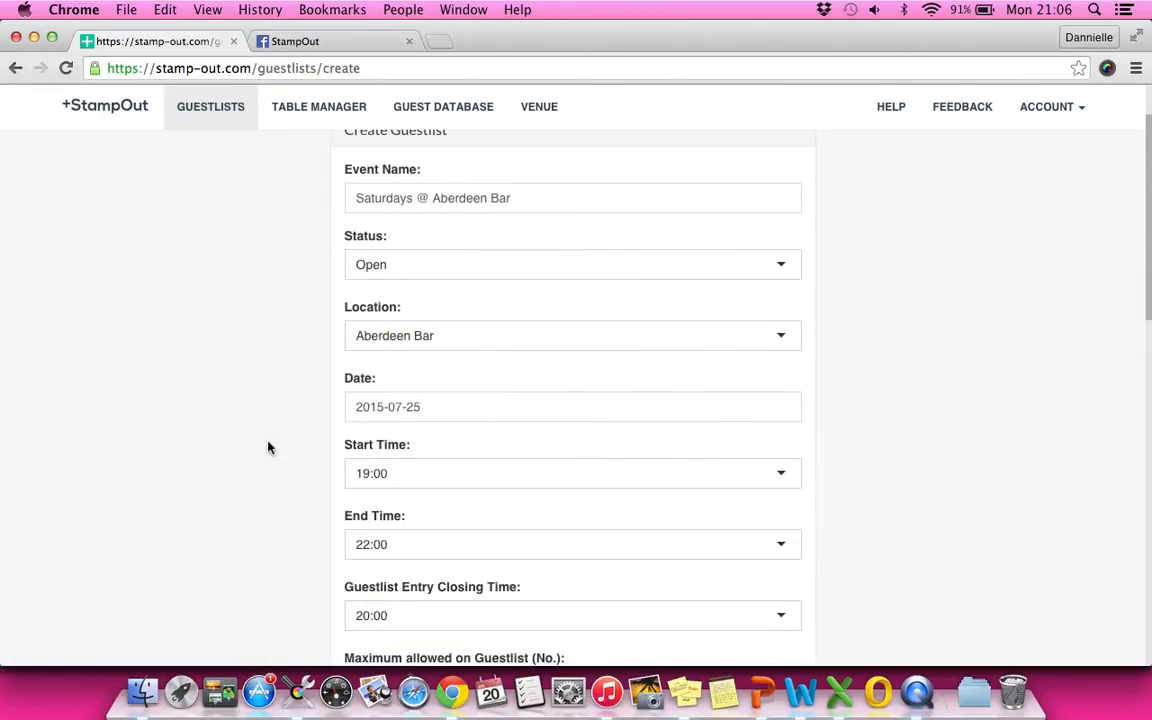
pyautogui.scroll(-2, 268, 447)
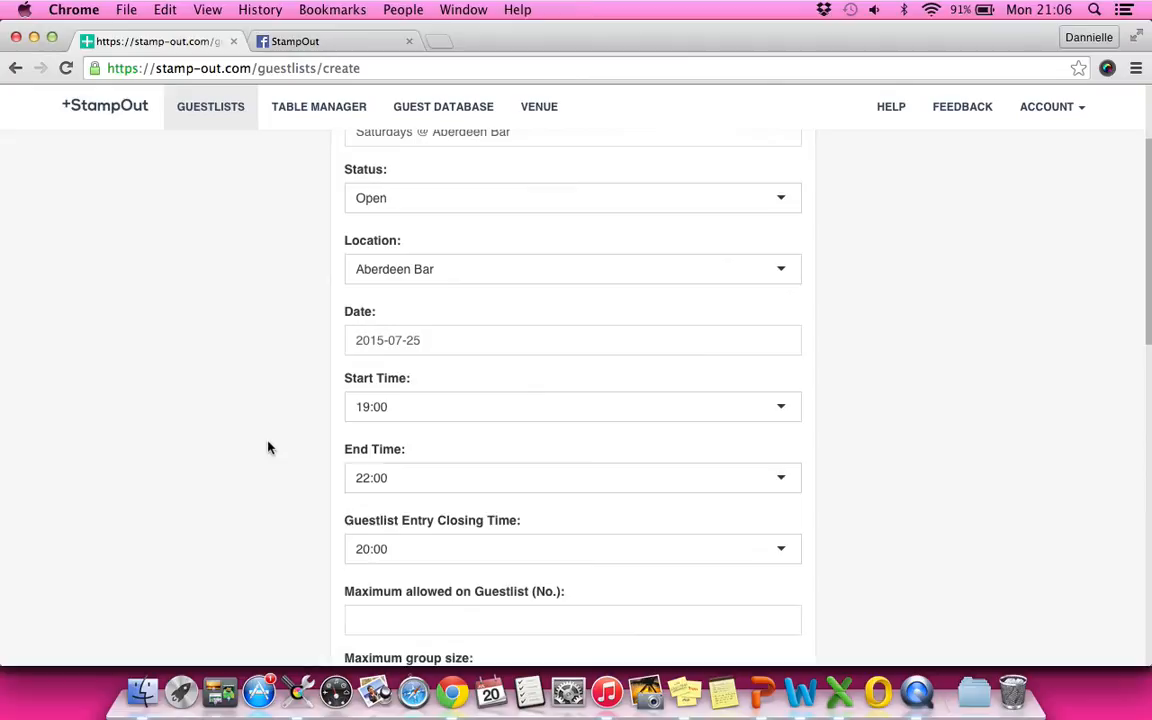
pyautogui.click(478, 415)
pyautogui.click(383, 452)
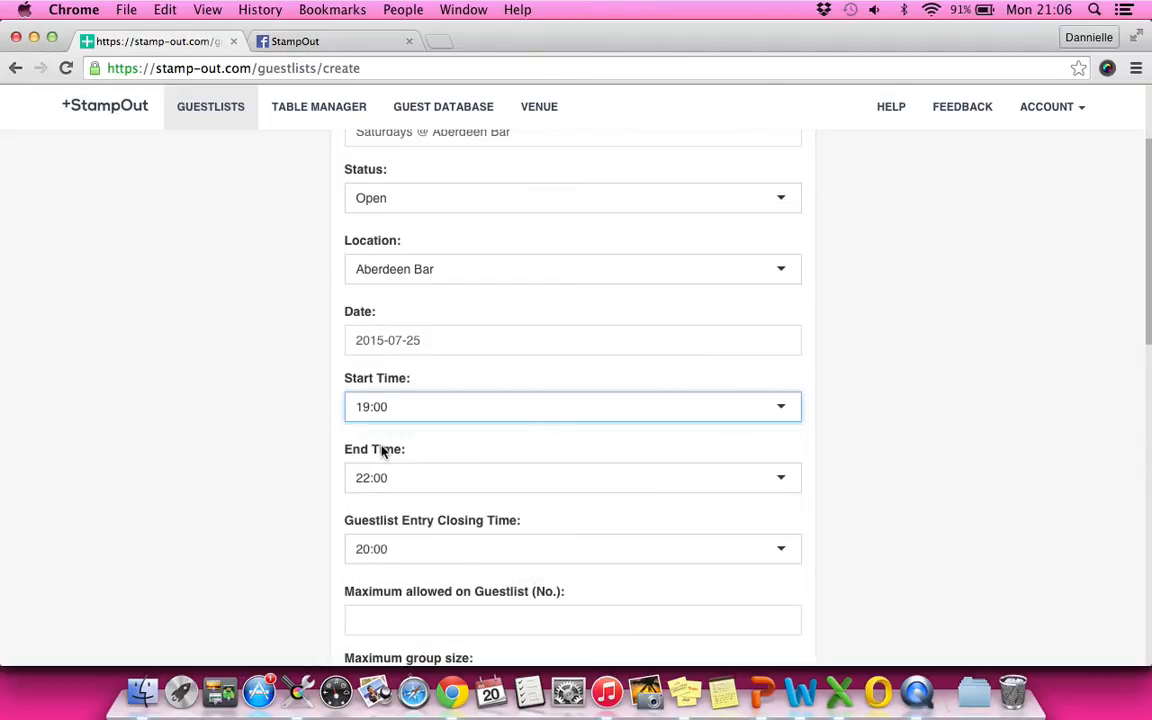
# Step: Set the event's end time to 04:00
pyautogui.scroll(-1, 290, 445)
pyautogui.scroll(-1, 290, 445)
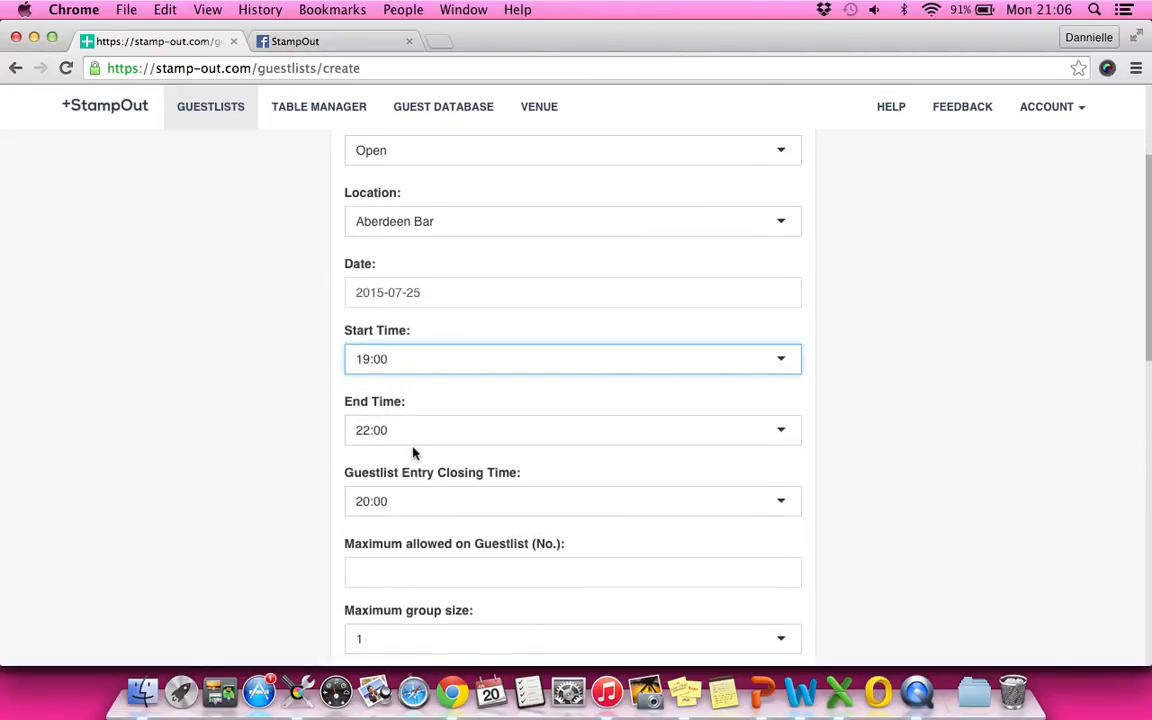
pyautogui.click(448, 436)
pyautogui.scroll(-1, 440, 565)
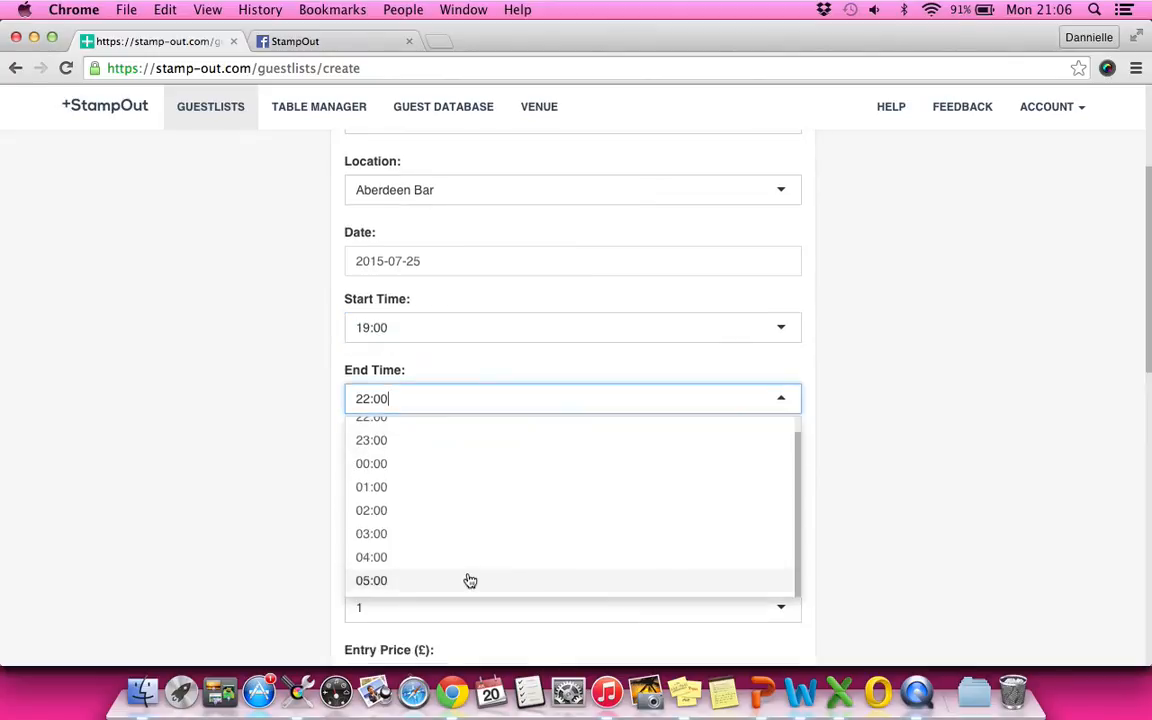
pyautogui.click(411, 557)
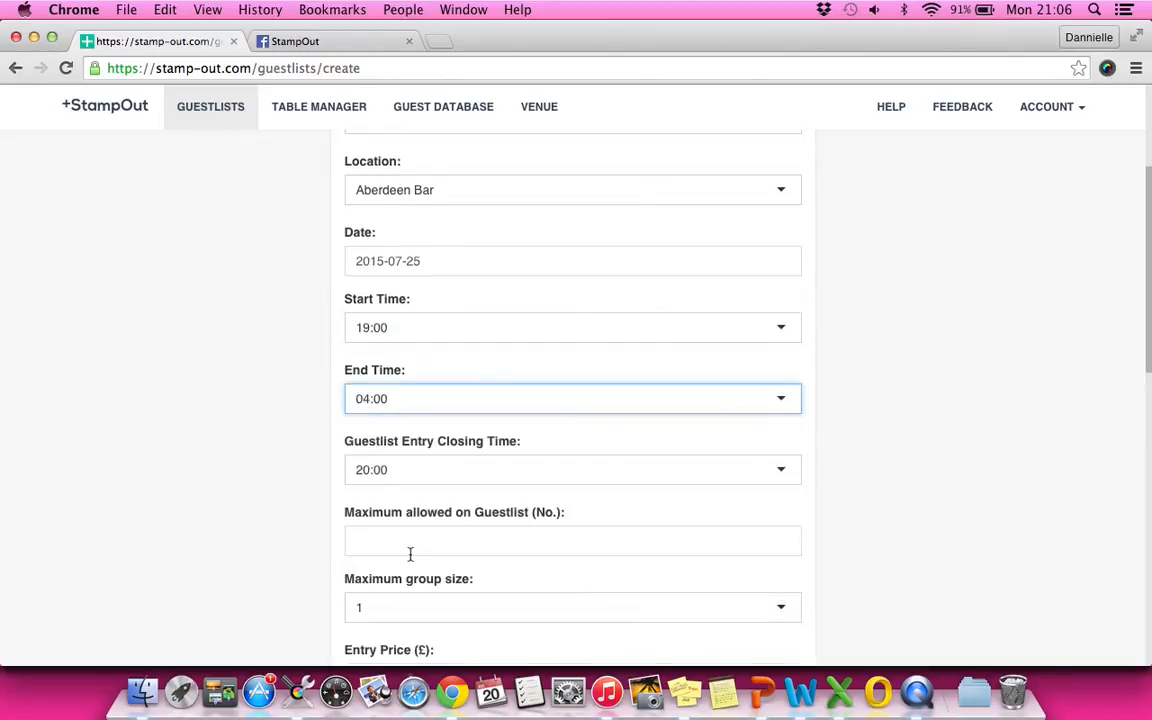
pyautogui.click(287, 459)
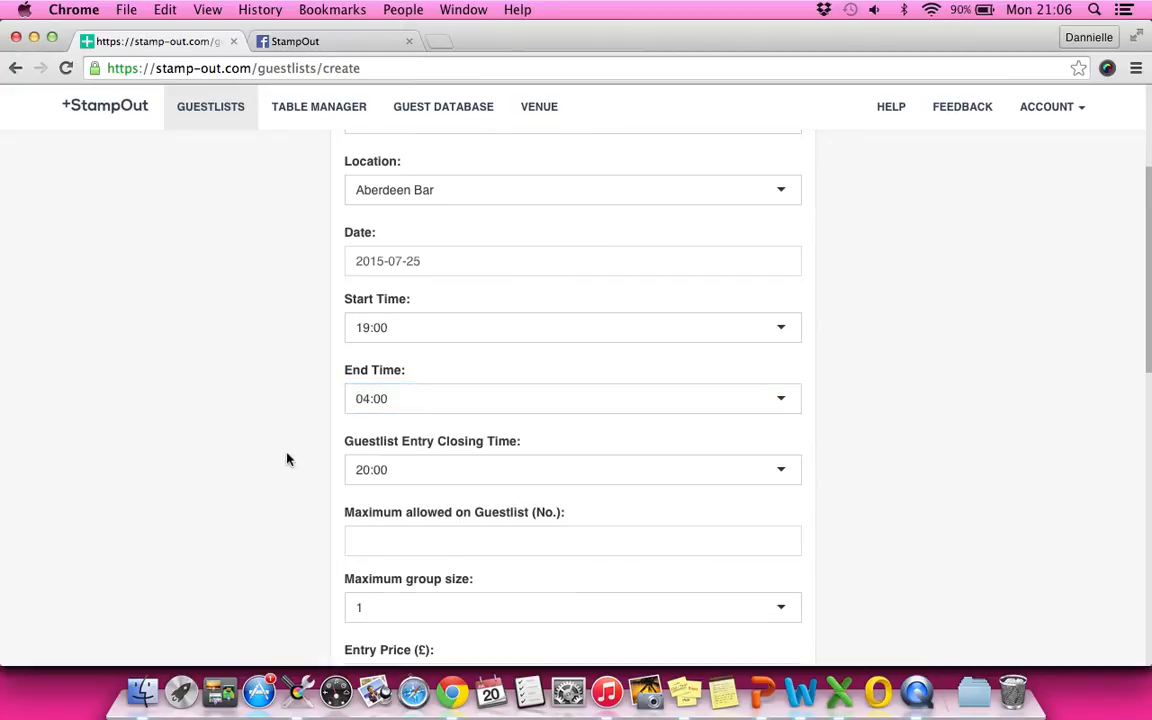
# Step: Set the guestlist entry closing time to 23:00
pyautogui.click(527, 468)
pyautogui.scroll(-1, 423, 519)
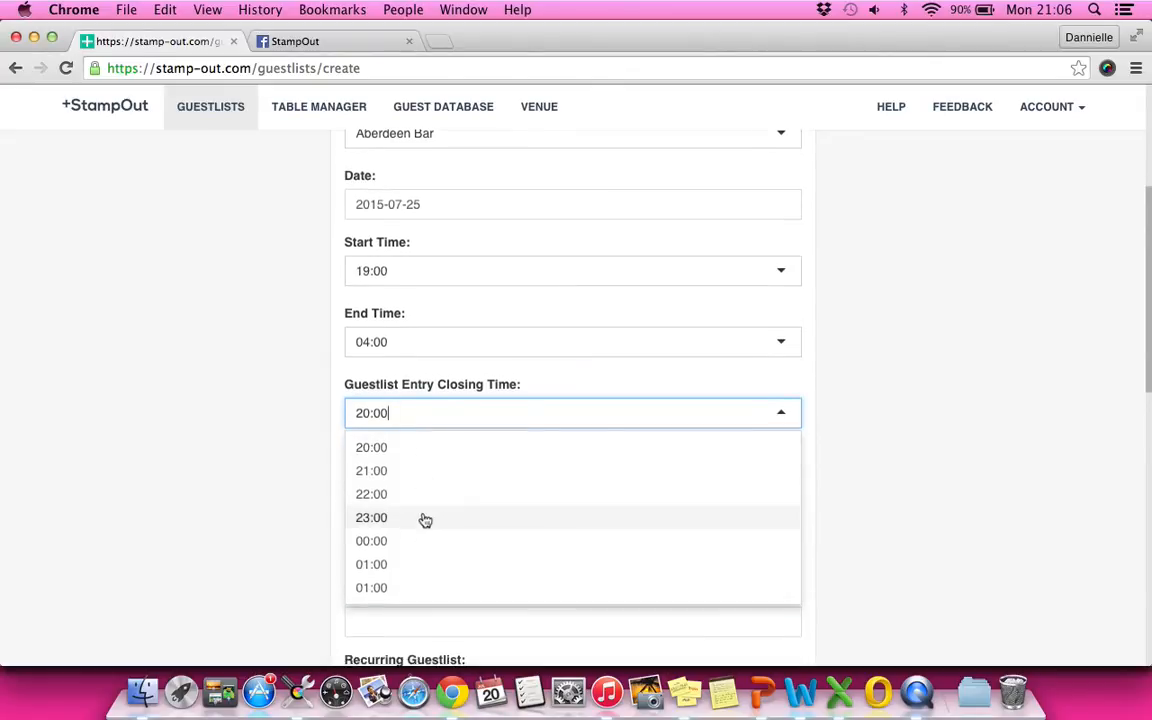
pyautogui.click(371, 517)
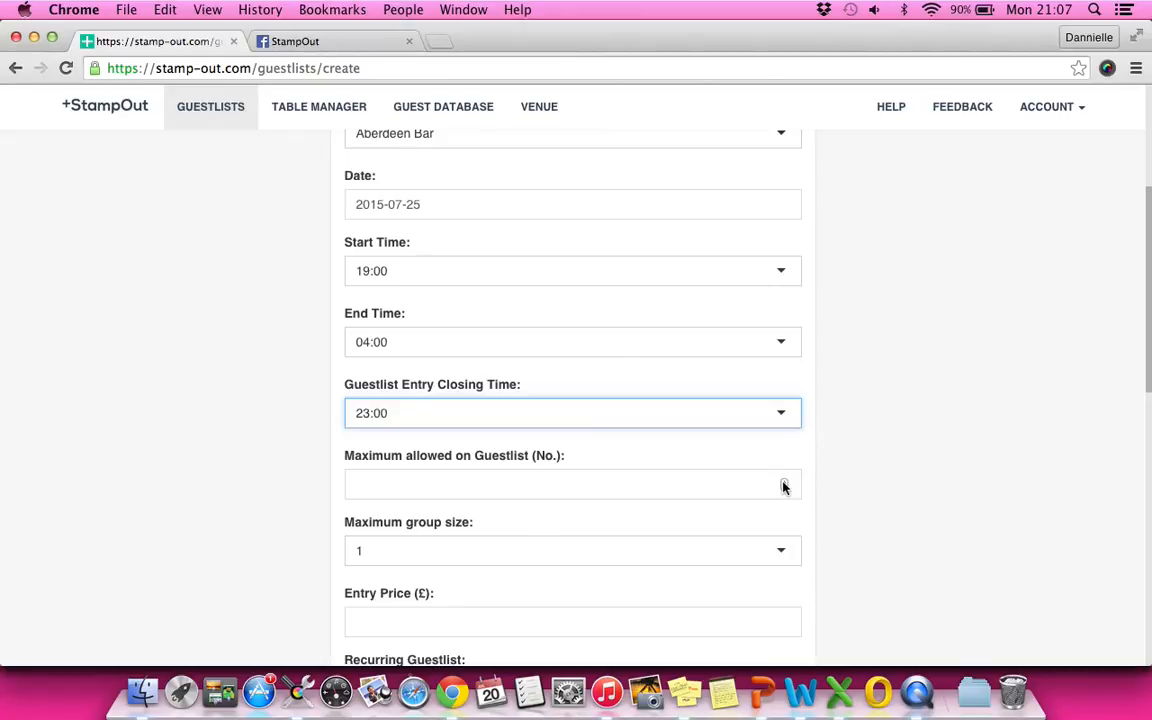
# Step: Limit the guestlist to a maximum of 50 people and set the maximum group size to 5
pyautogui.click(671, 484)
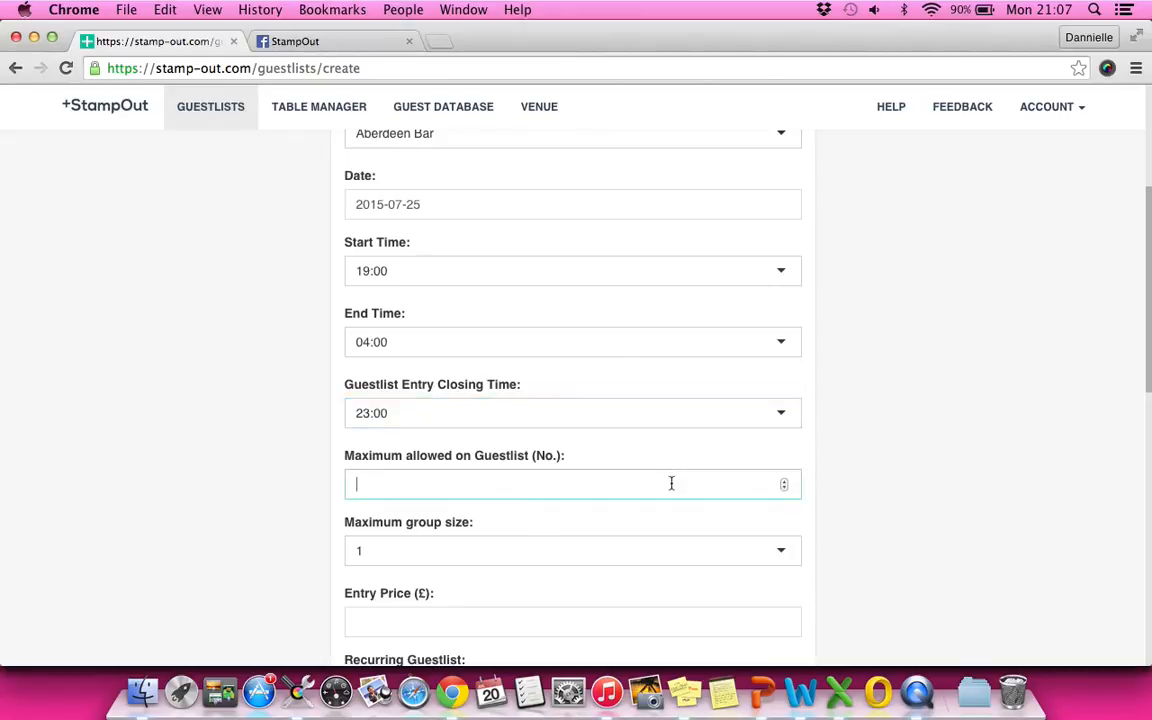
pyautogui.write('50')
pyautogui.click(293, 451)
pyautogui.scroll(-2, 295, 450)
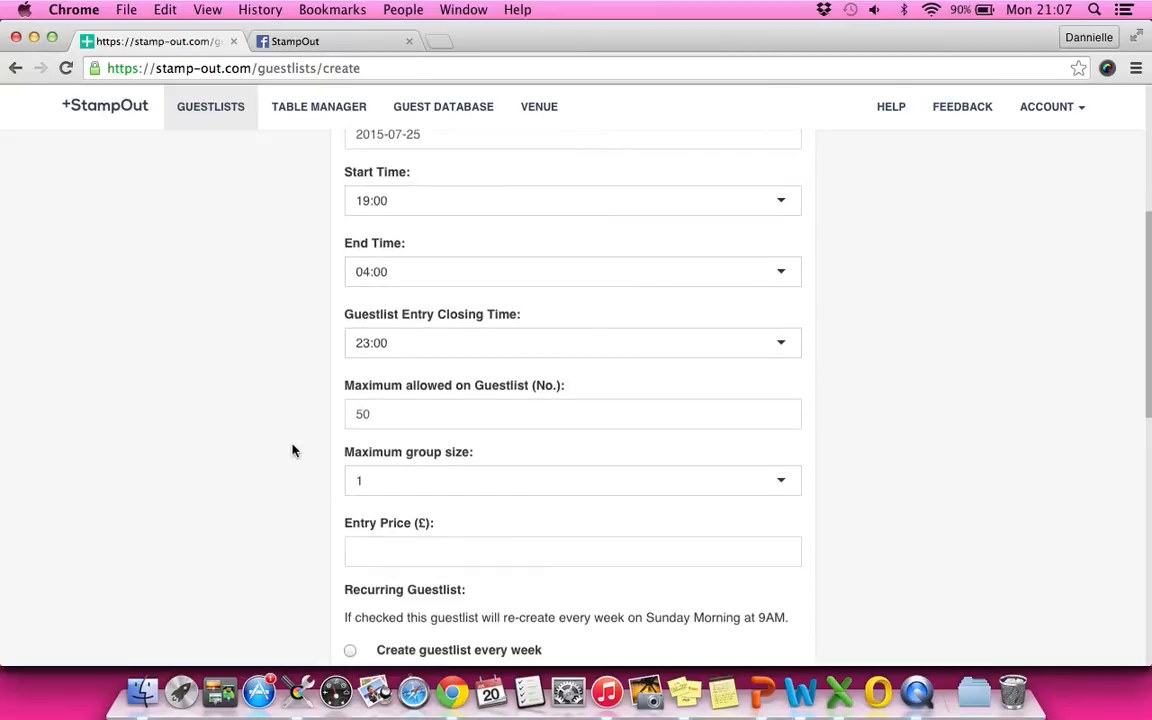
pyautogui.click(496, 481)
pyautogui.scroll(-3, 244, 514)
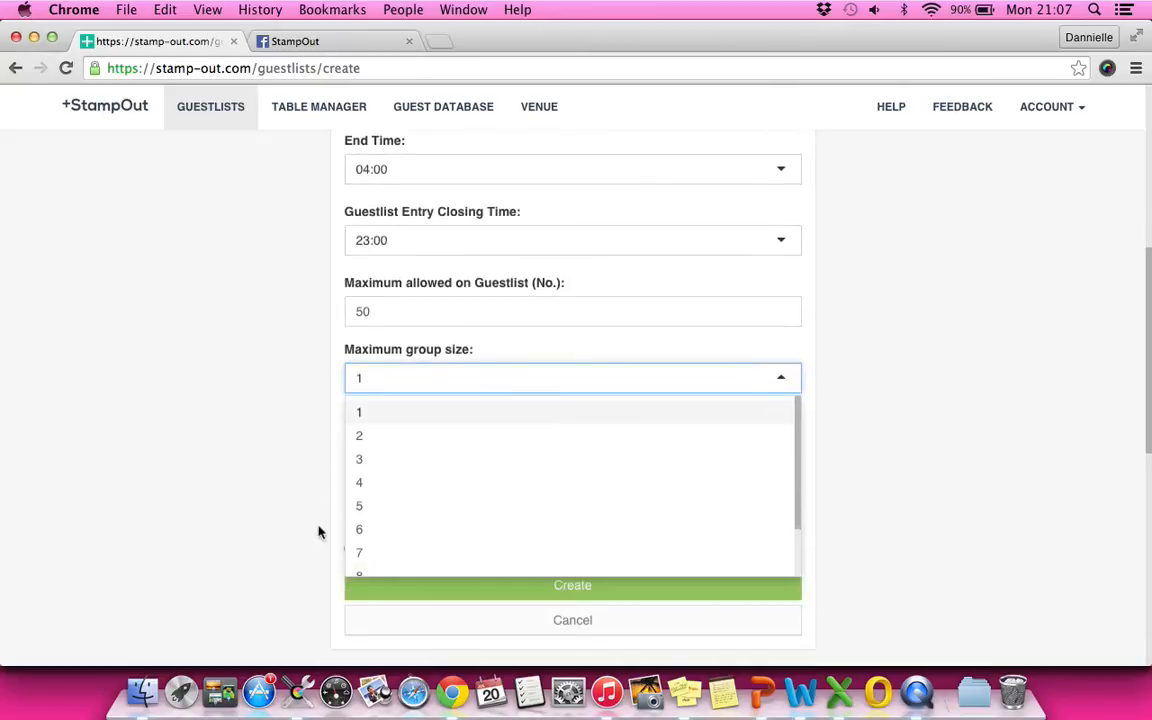
pyautogui.click(380, 507)
pyautogui.click(300, 477)
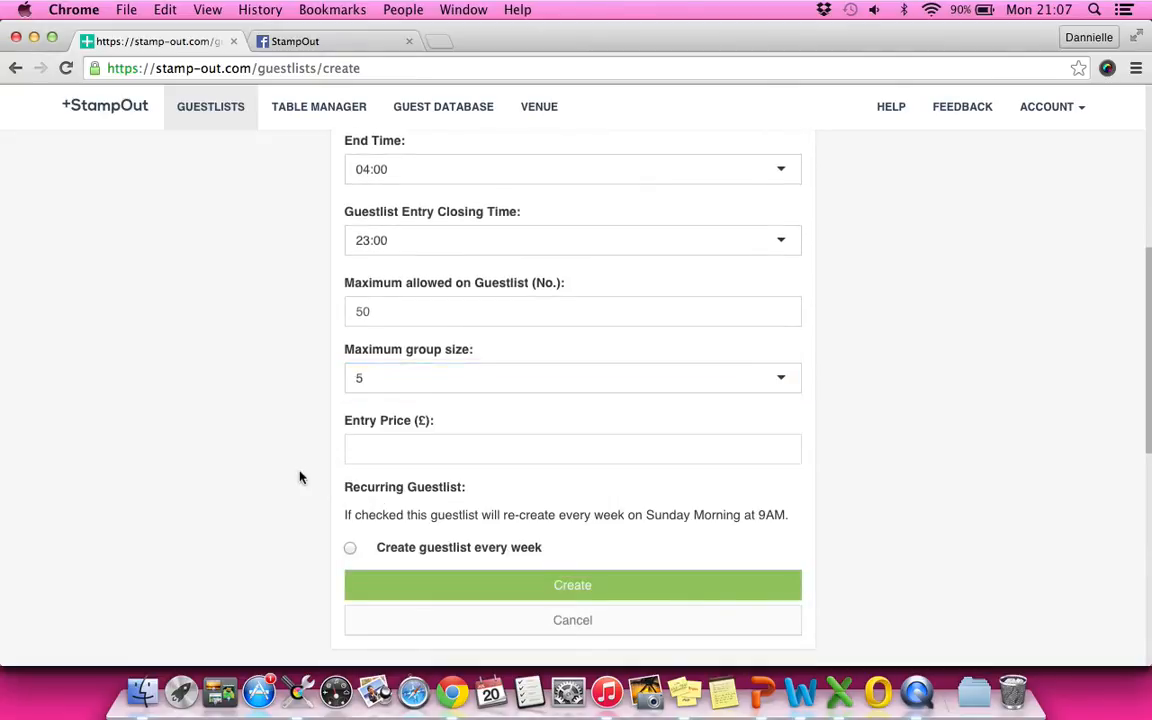
# Step: Set the entry price to £5 and create the guestlist without weekly recurrence
pyautogui.click(392, 460)
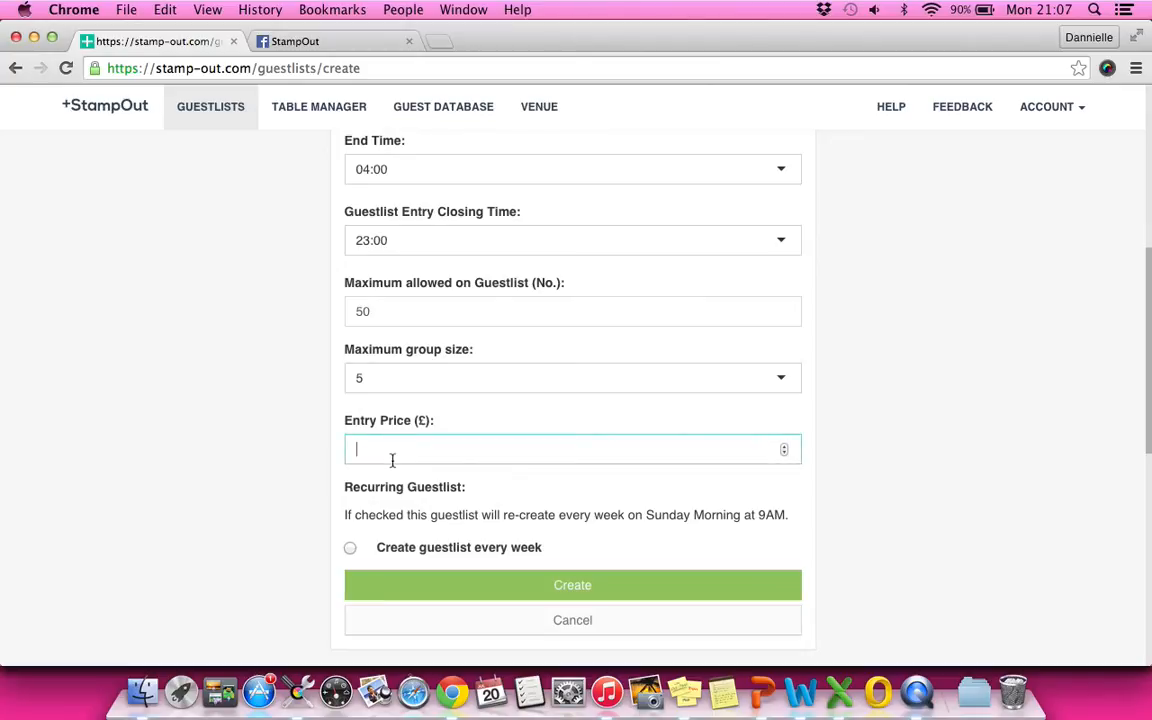
pyautogui.write('5')
pyautogui.click(322, 445)
pyautogui.scroll(-1, 287, 446)
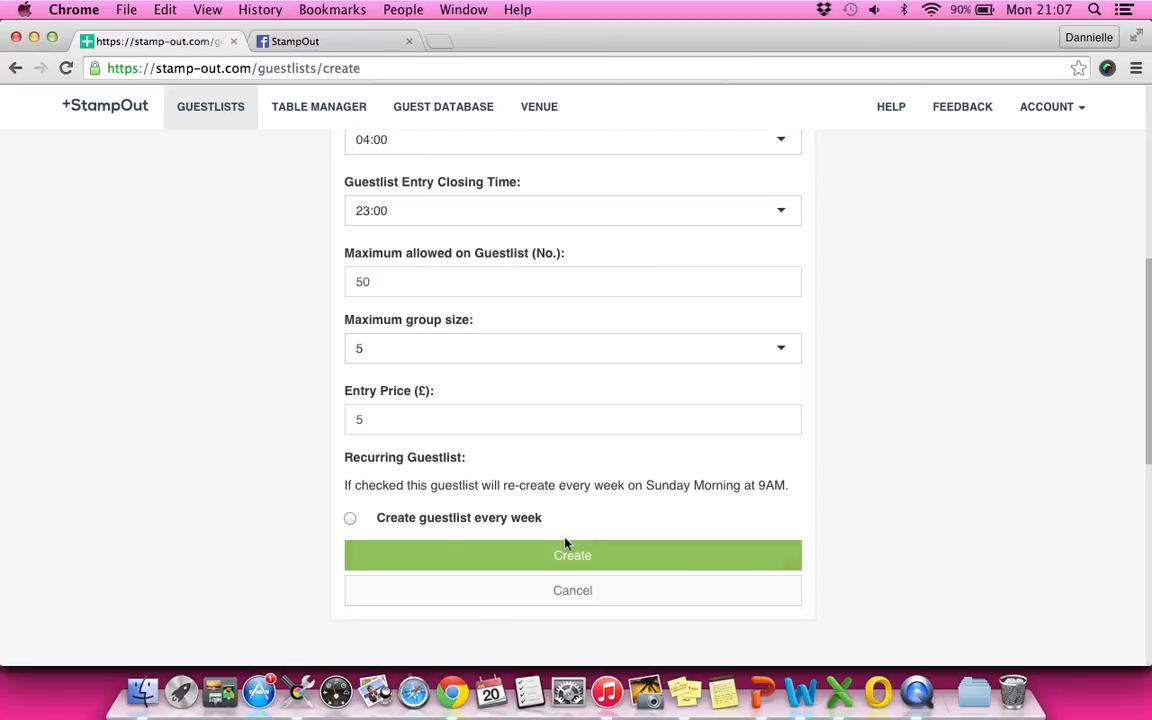
pyautogui.click(590, 555)
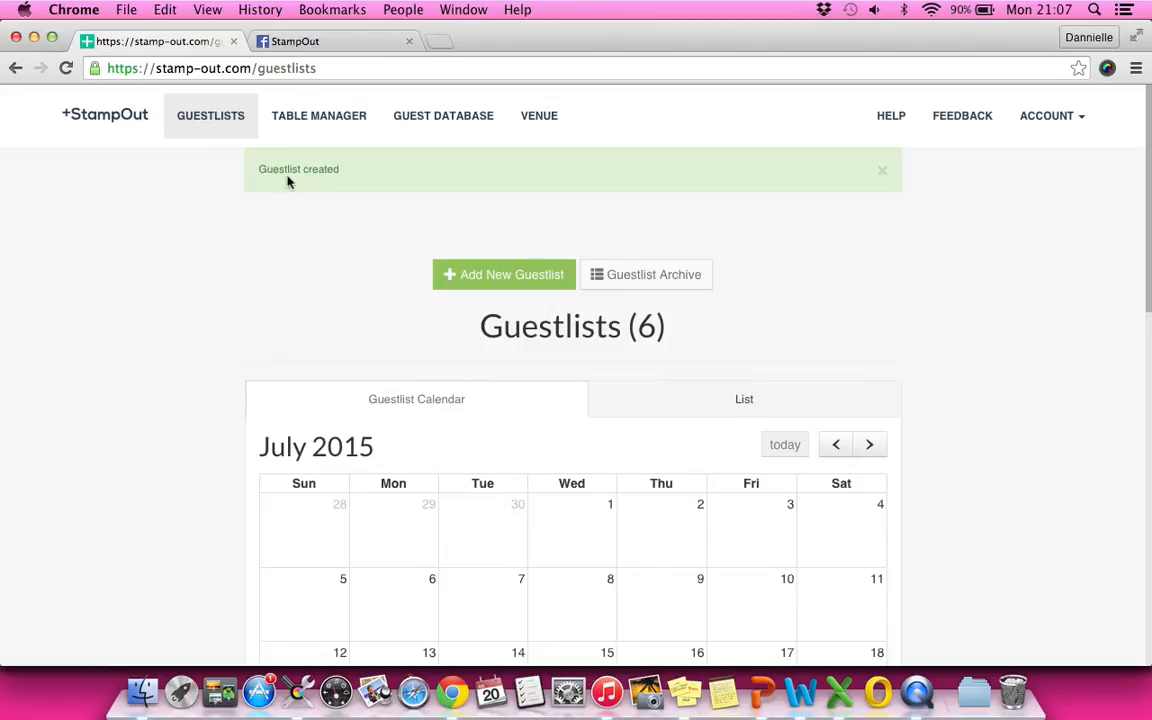
# Step: Open the Saturdays @ Aberdeen Bar guestlist from 25 July in the calendar and review its details
pyautogui.scroll(-5, 943, 355)
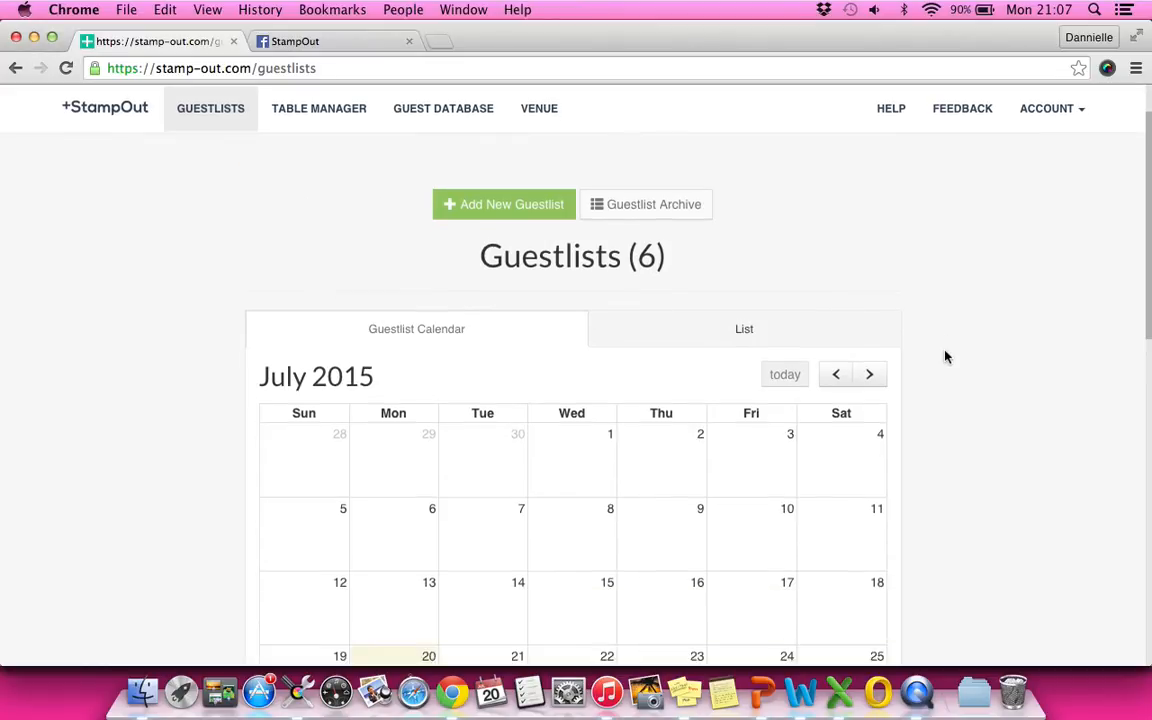
pyautogui.scroll(-2, 946, 357)
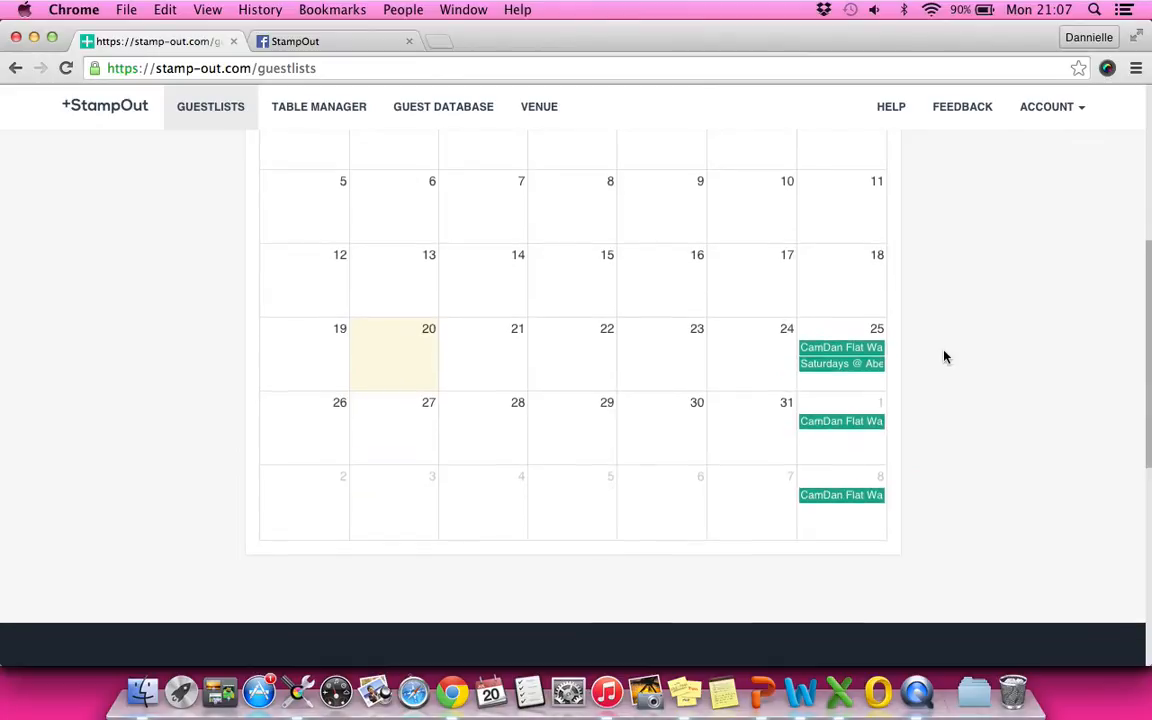
pyautogui.click(856, 364)
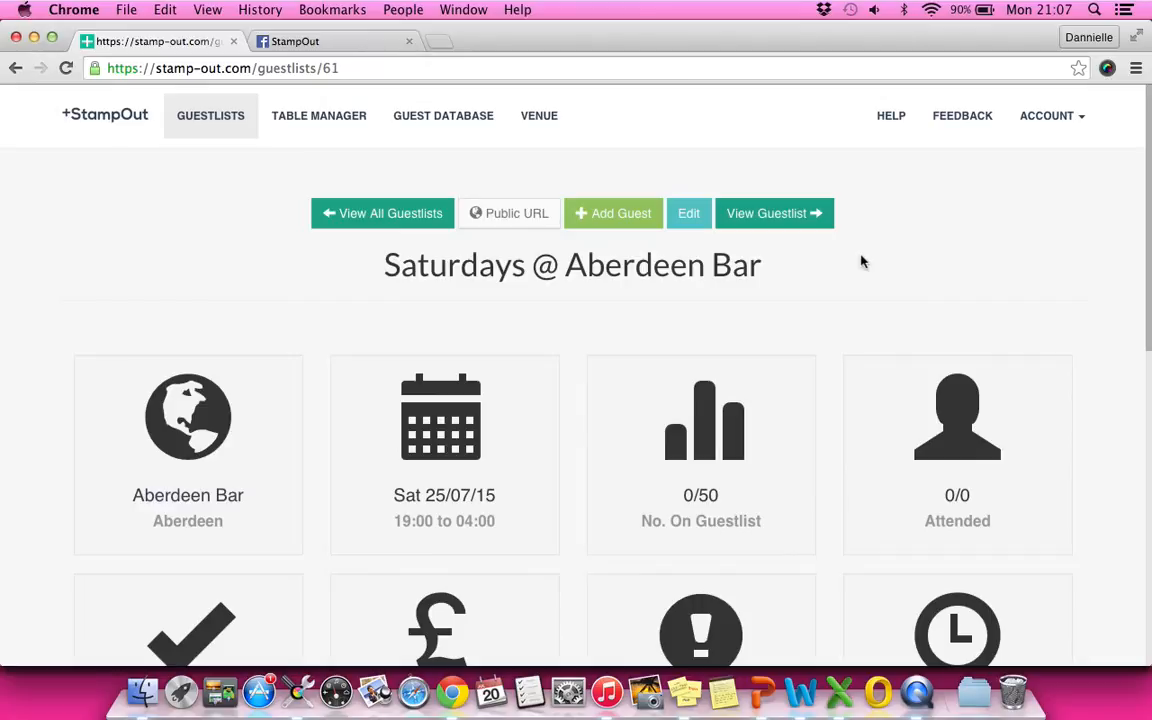
pyautogui.scroll(-2, 862, 262)
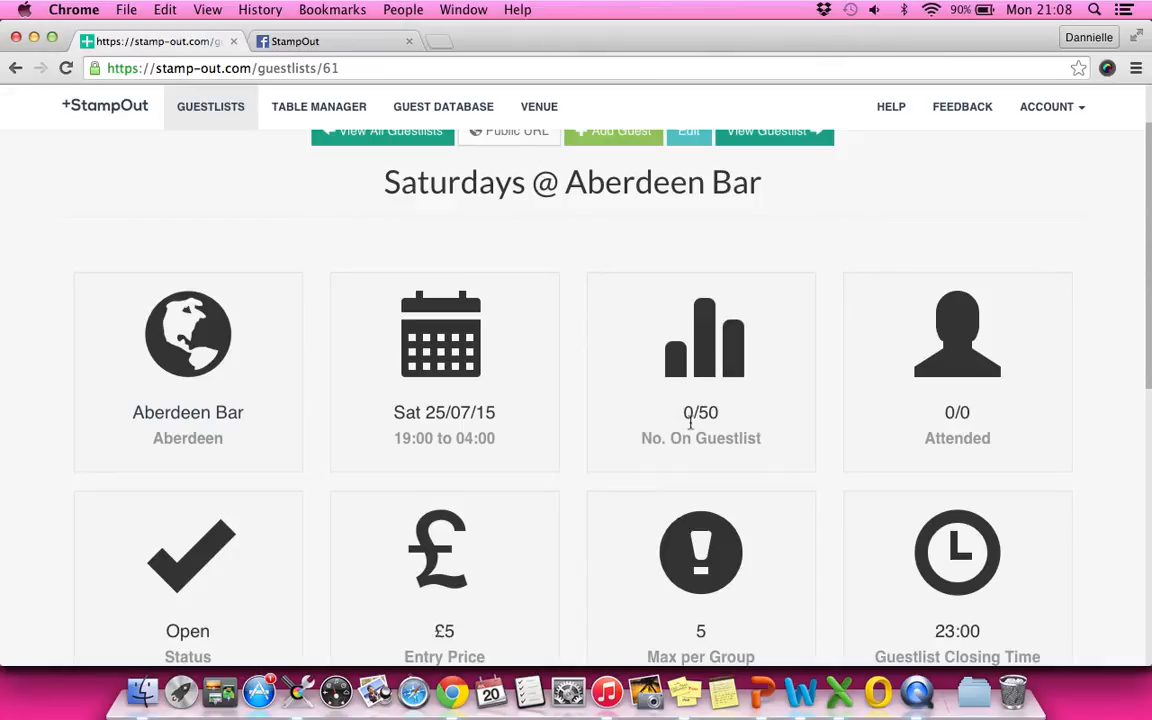
# Step: Review the Saturdays @ Aberdeen Bar overview, check its list of guest entries, and return to the overview
pyautogui.scroll(-2, 690, 422)
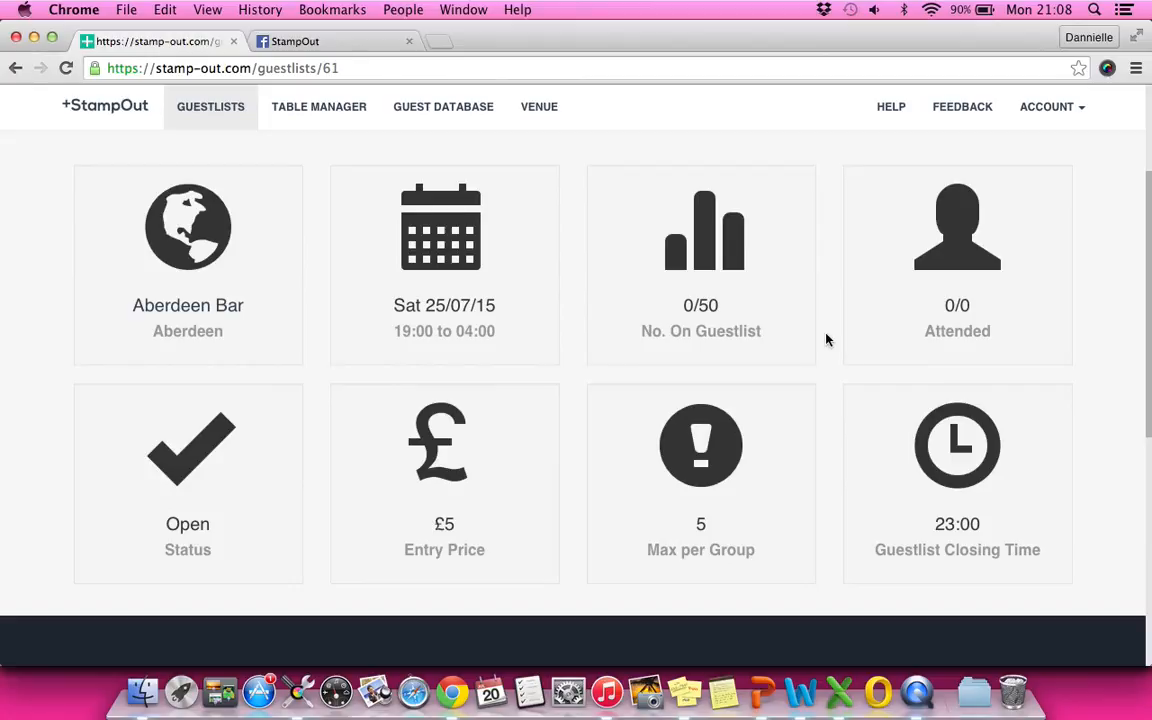
pyautogui.scroll(5, 826, 340)
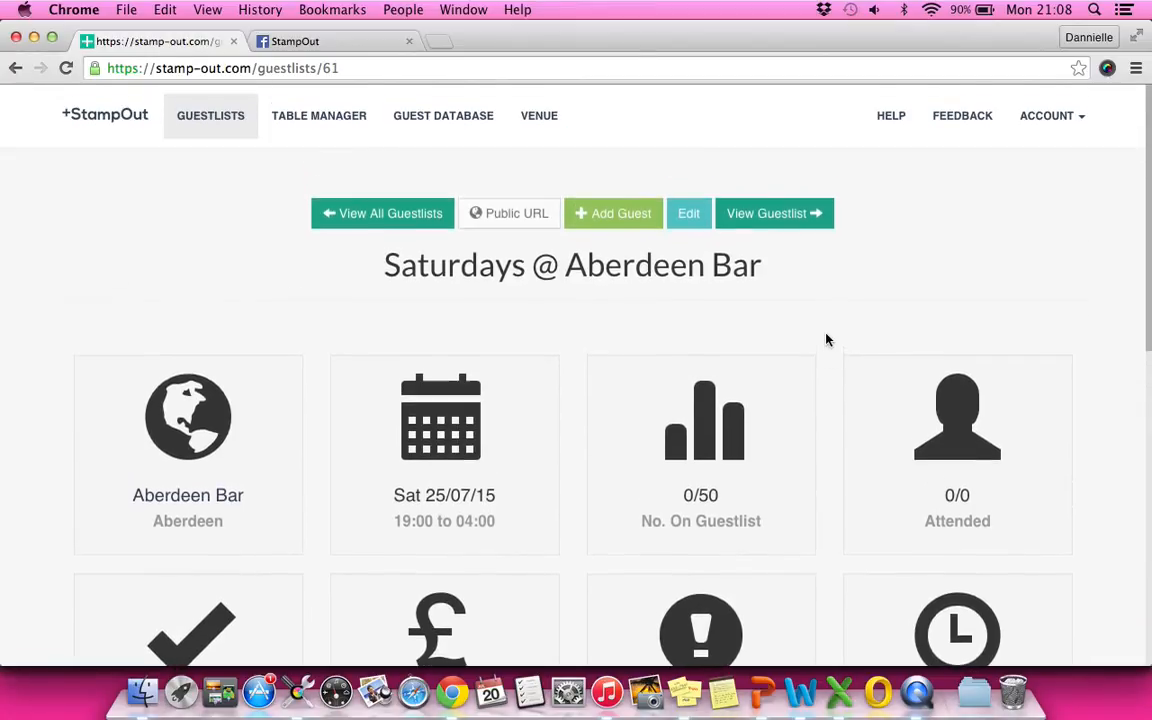
pyautogui.click(758, 230)
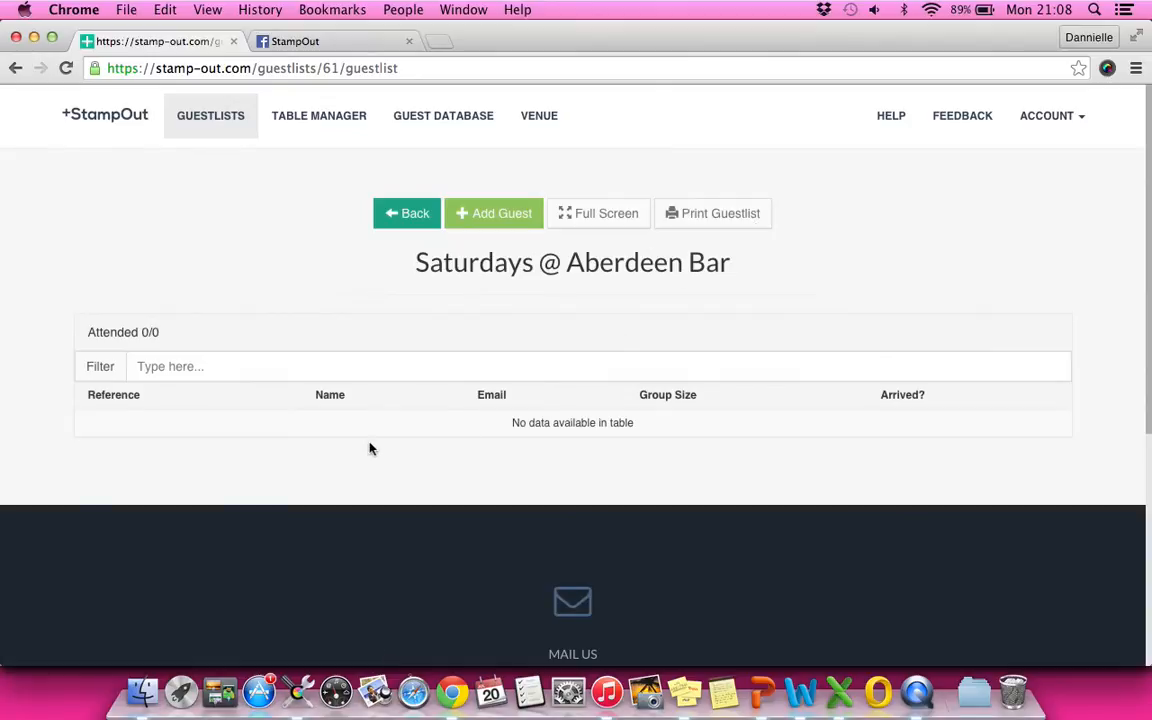
pyautogui.click(398, 222)
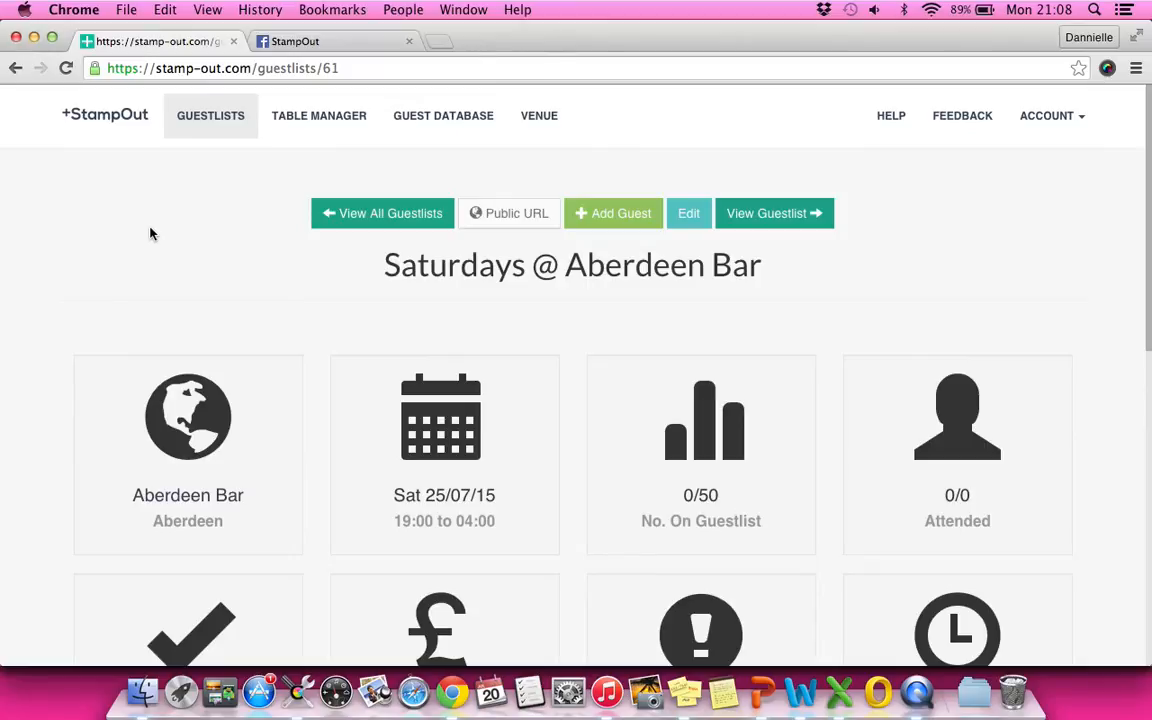
pyautogui.scroll(-2, 157, 258)
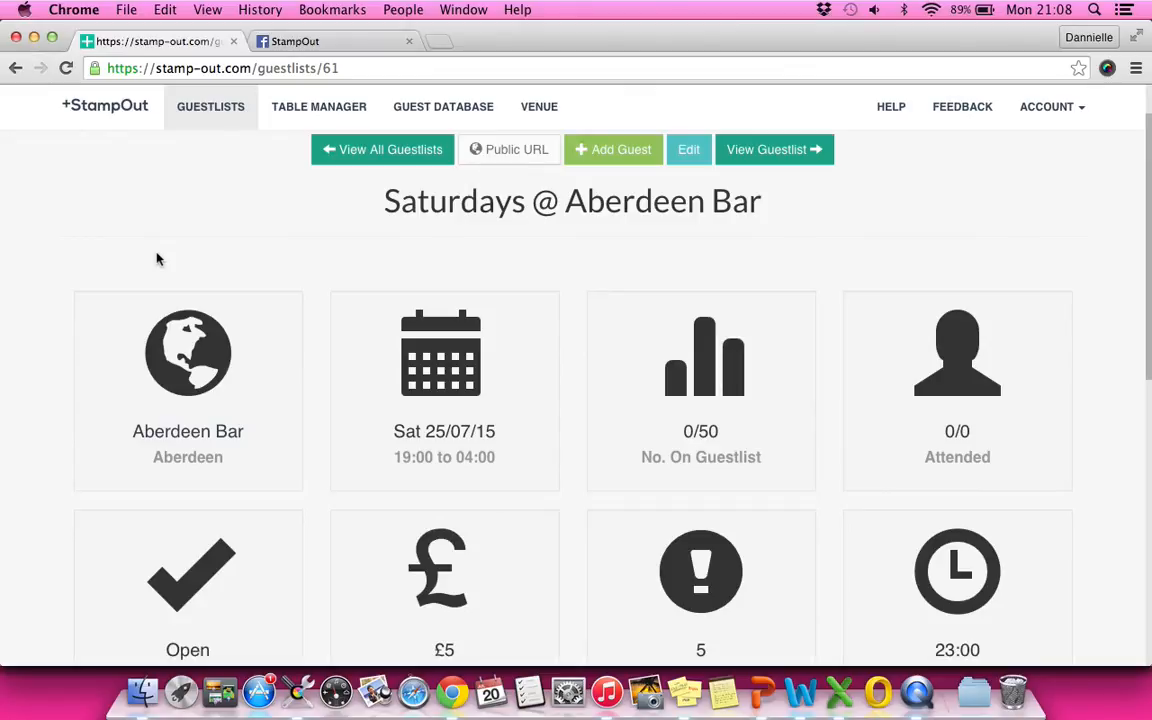
pyautogui.scroll(2, 157, 257)
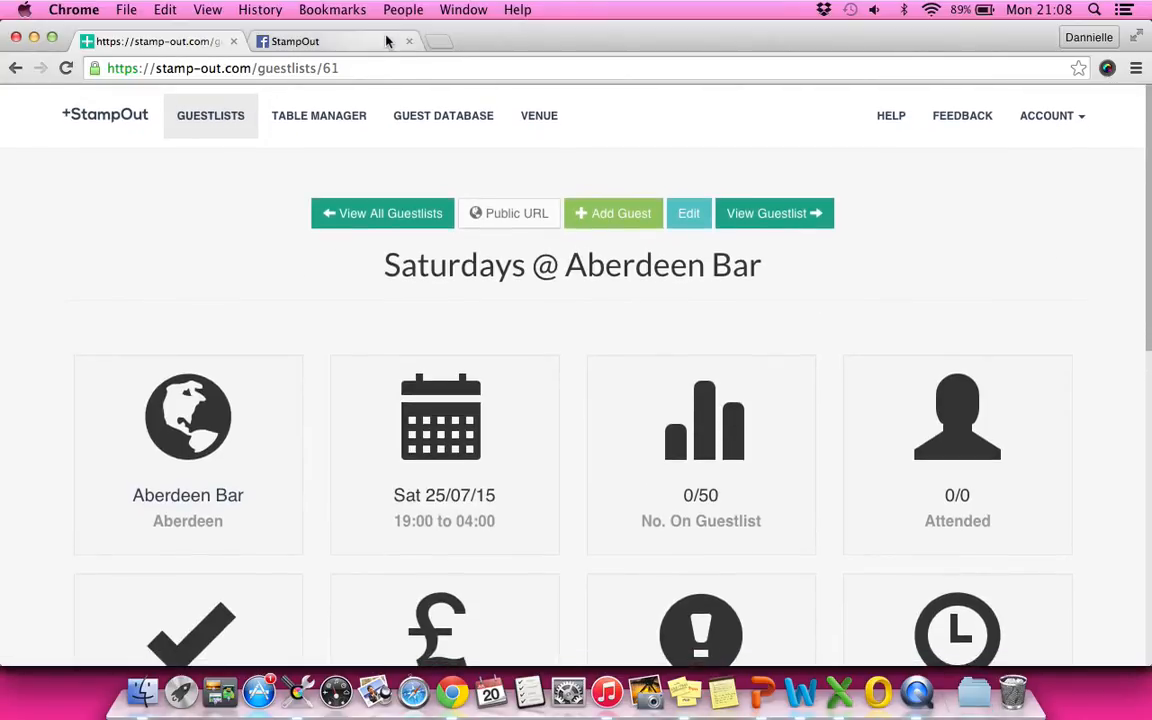
# Step: Switch to the StampOut Facebook page and view the guestlist calendar in its Table Bookings & Guestlists section
pyautogui.click(335, 42)
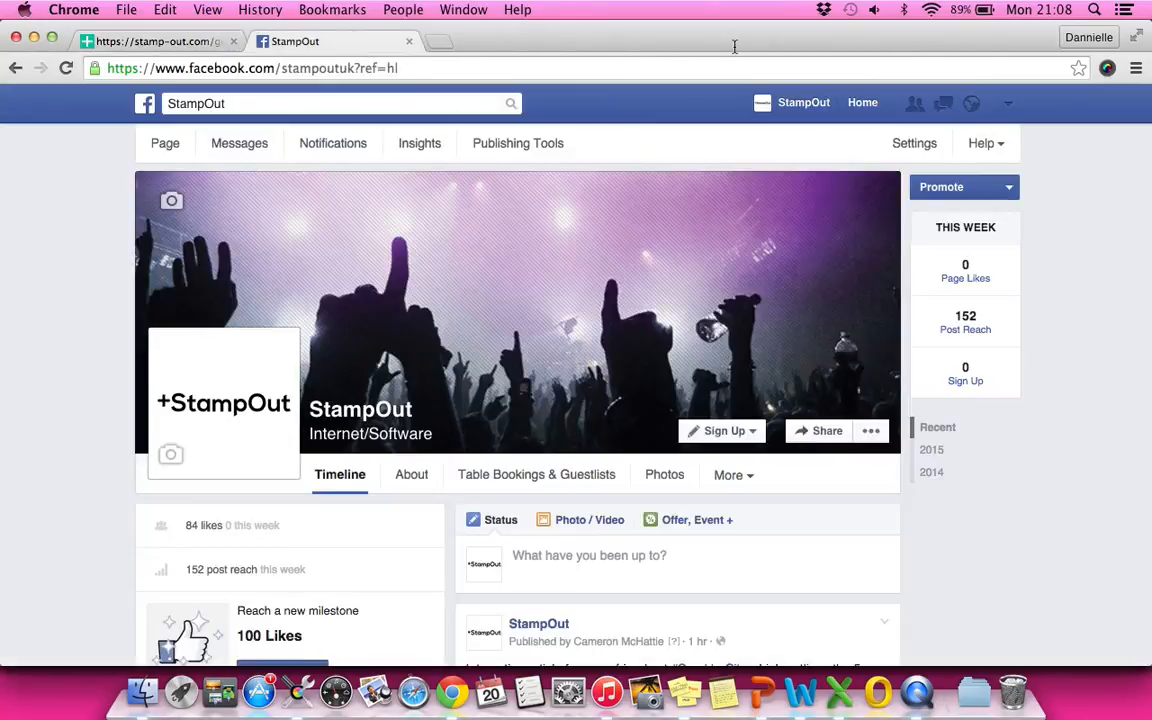
pyautogui.press('super+Tab')
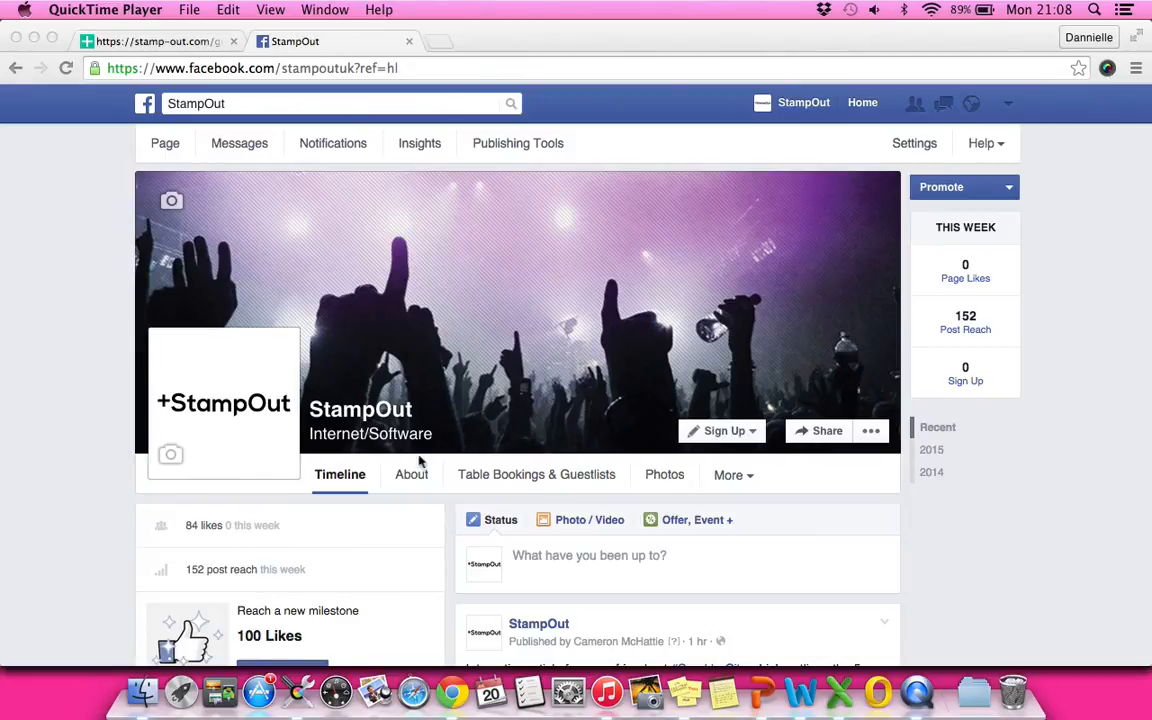
pyautogui.press('super+Tab')
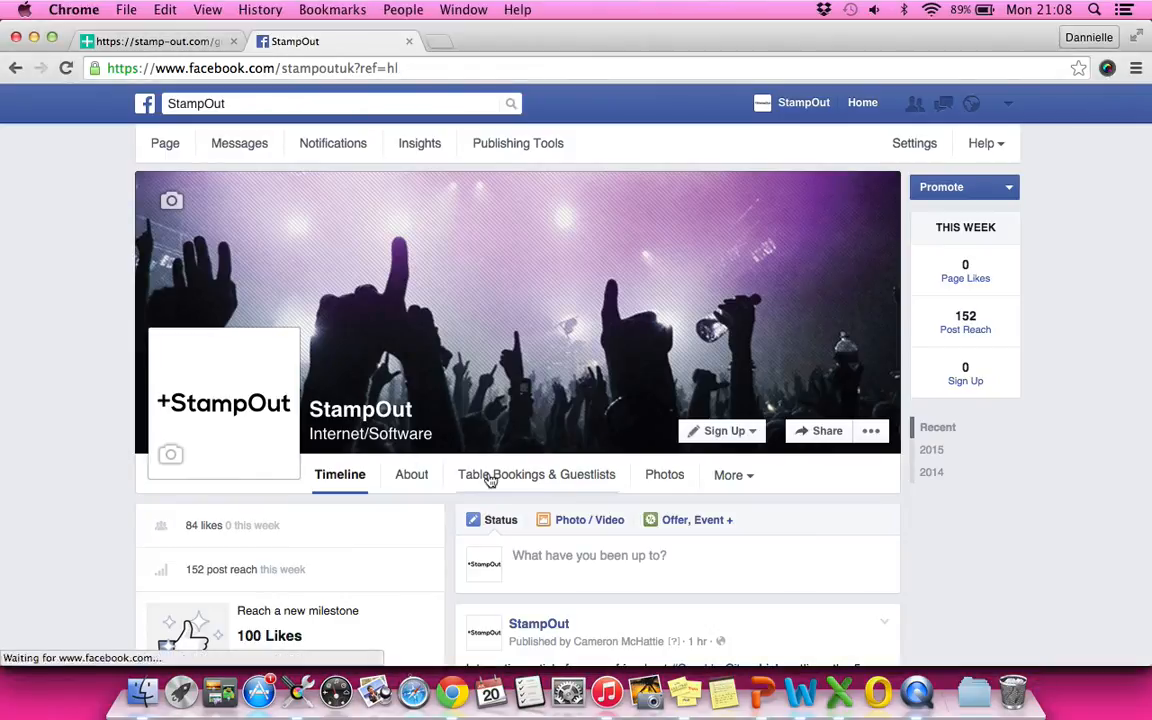
pyautogui.click(490, 478)
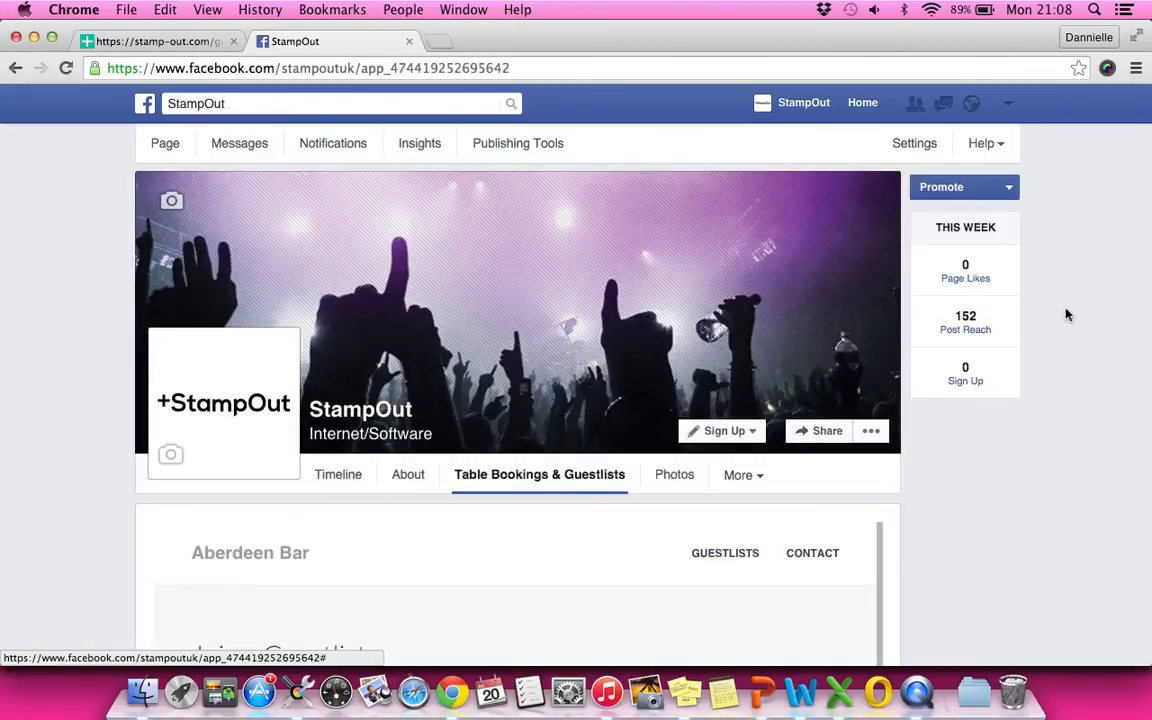
pyautogui.scroll(-10, 1057, 298)
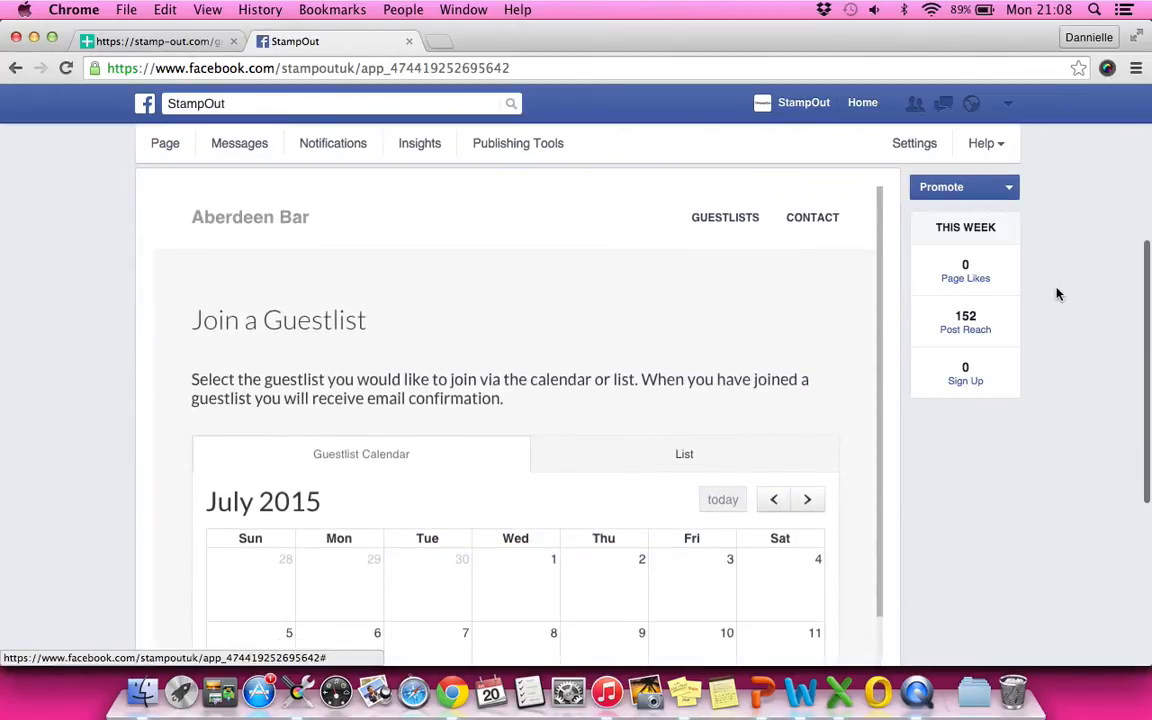
pyautogui.scroll(-2, 1057, 293)
pyautogui.scroll(4, 988, 291)
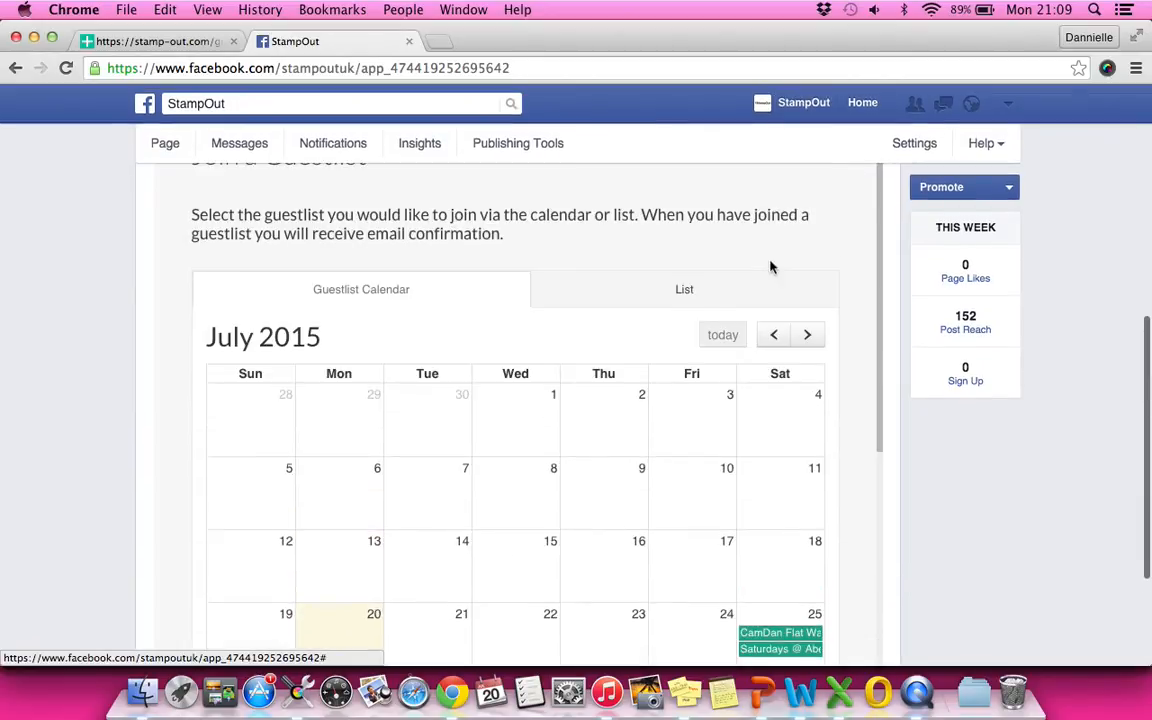
# Step: Show the public guestlists as a list and open the Saturdays @ Aberdeen Bar entry for 25/07/15 to join it
pyautogui.click(747, 289)
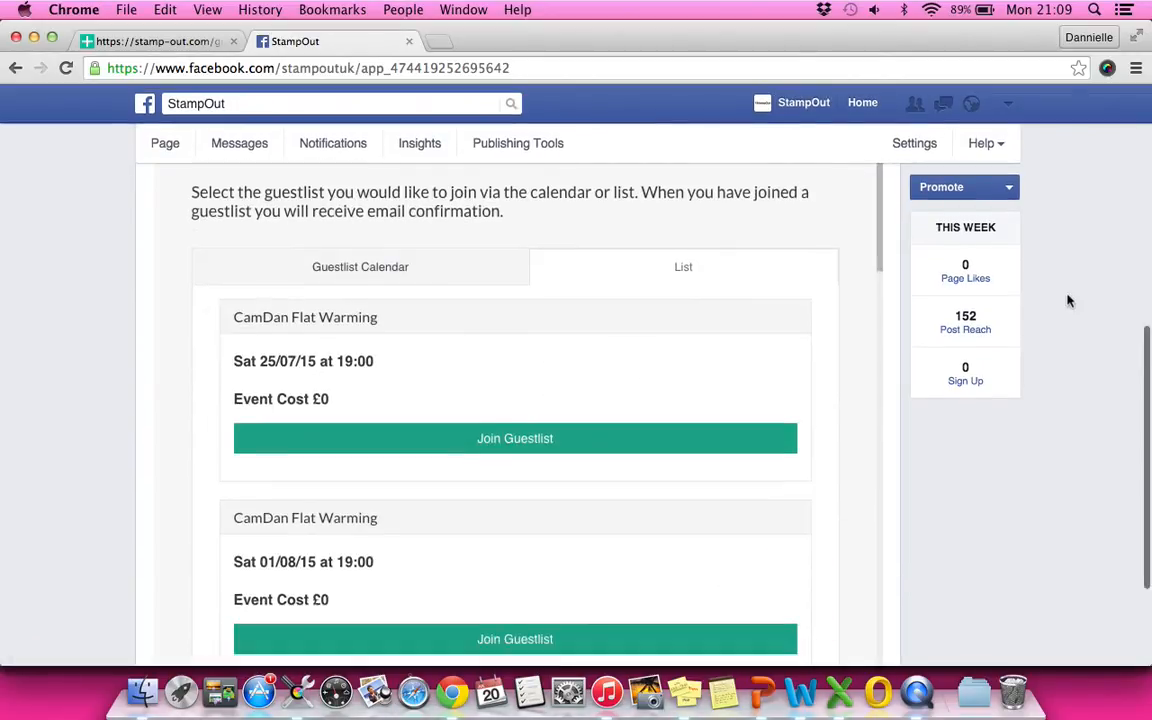
pyautogui.scroll(-2, 1068, 301)
pyautogui.scroll(1, 1067, 301)
pyautogui.scroll(-1, 1067, 301)
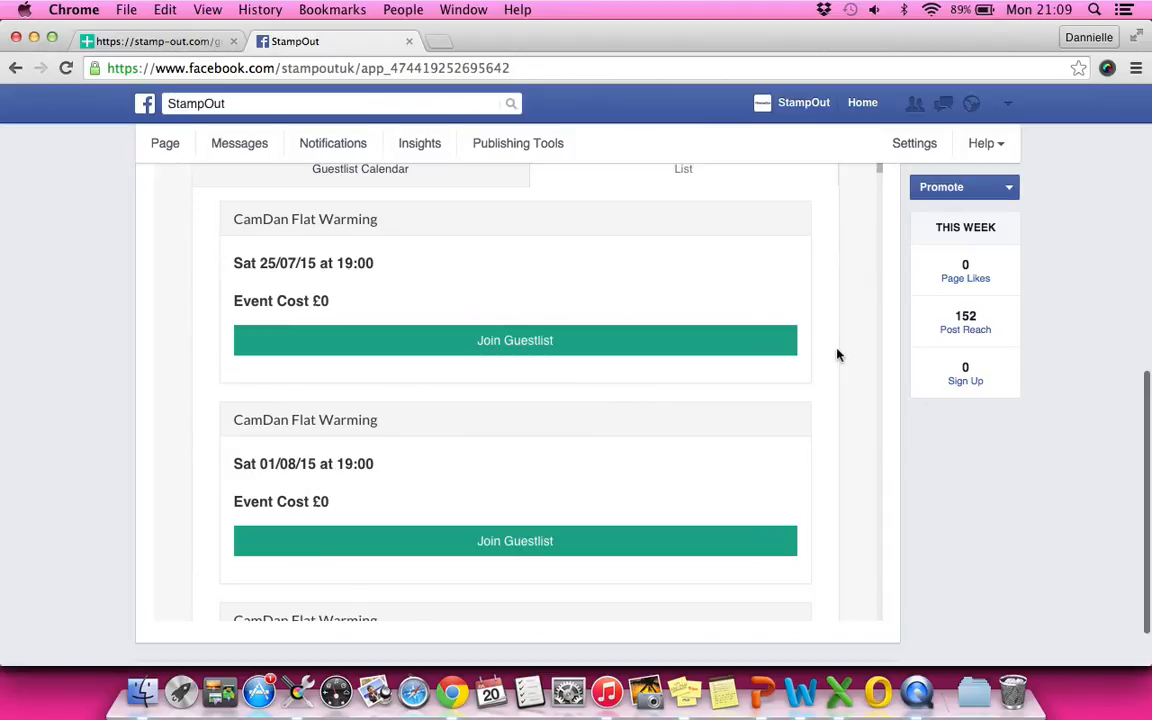
pyautogui.scroll(-5, 834, 356)
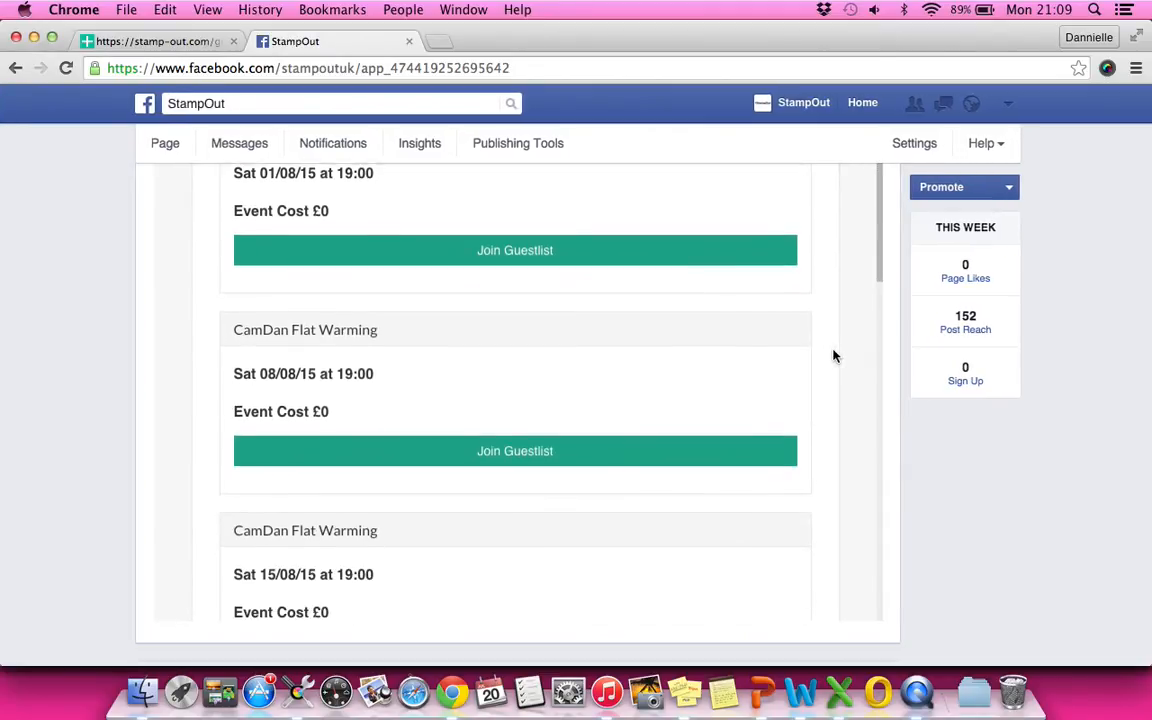
pyautogui.scroll(-4, 834, 356)
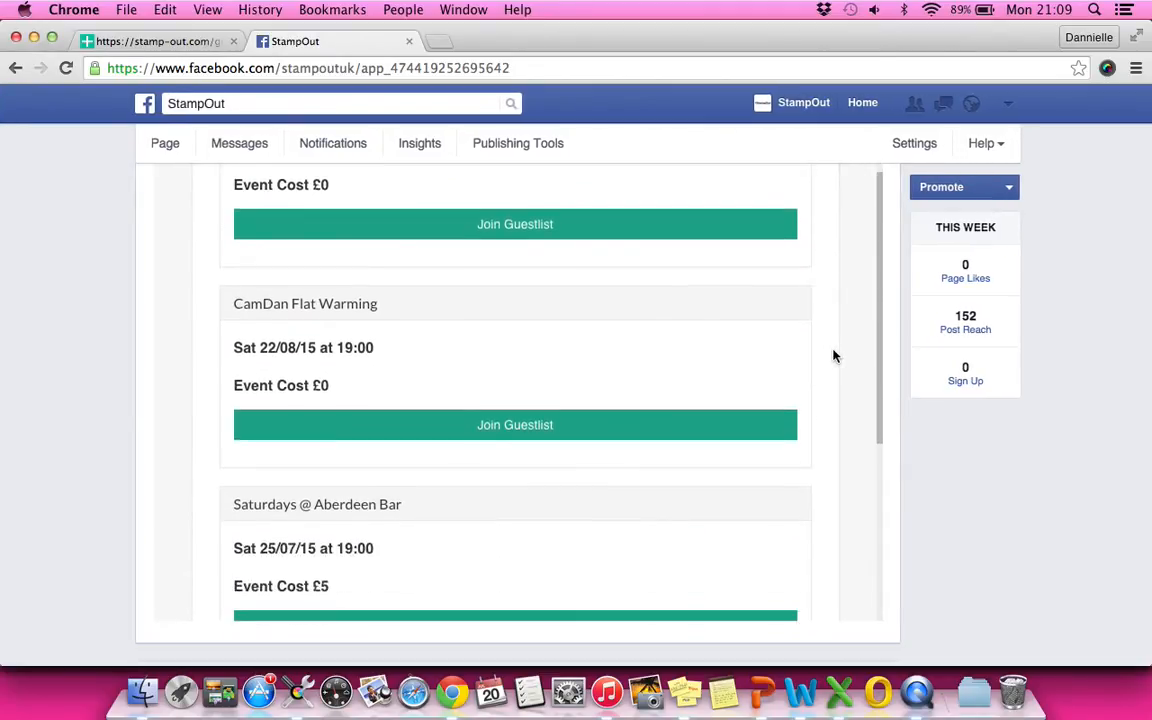
pyautogui.scroll(-2, 834, 356)
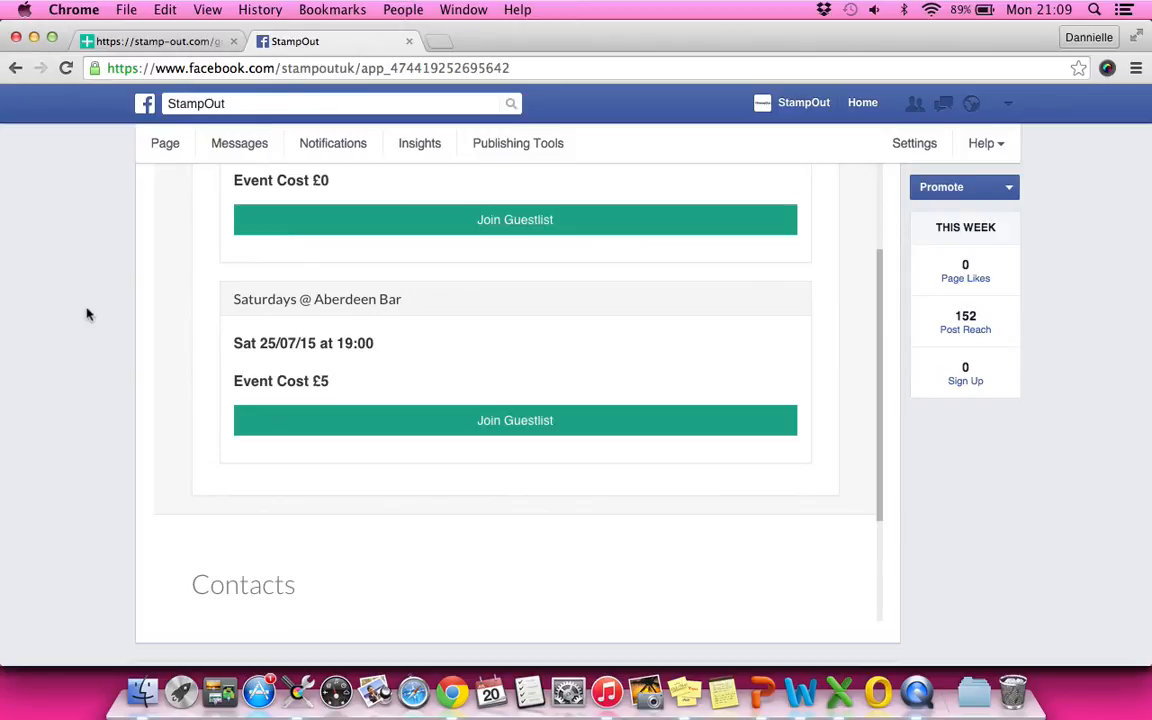
pyautogui.scroll(10, 87, 314)
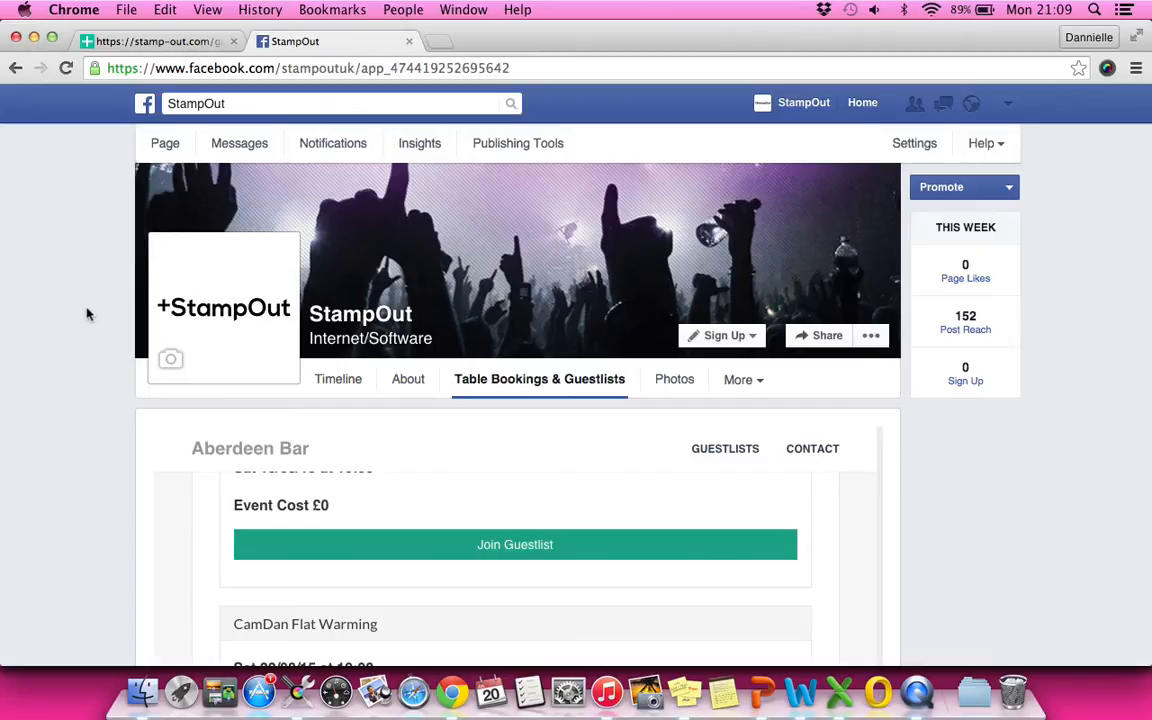
pyautogui.scroll(-10, 87, 315)
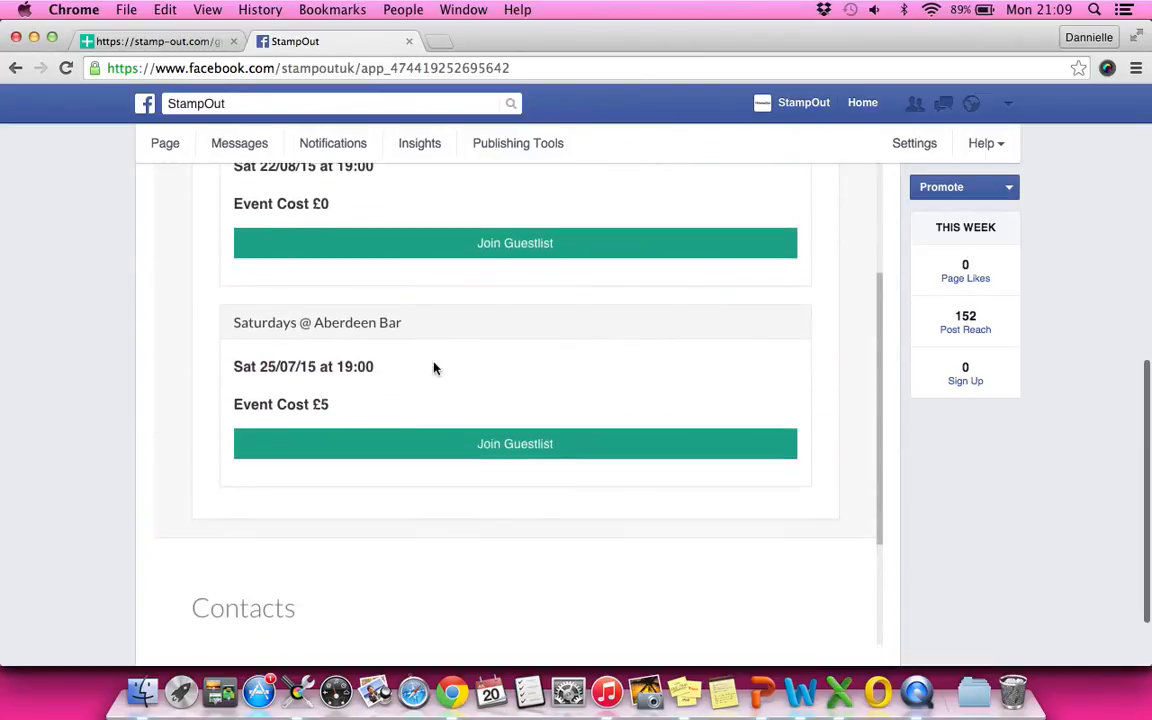
pyautogui.click(624, 445)
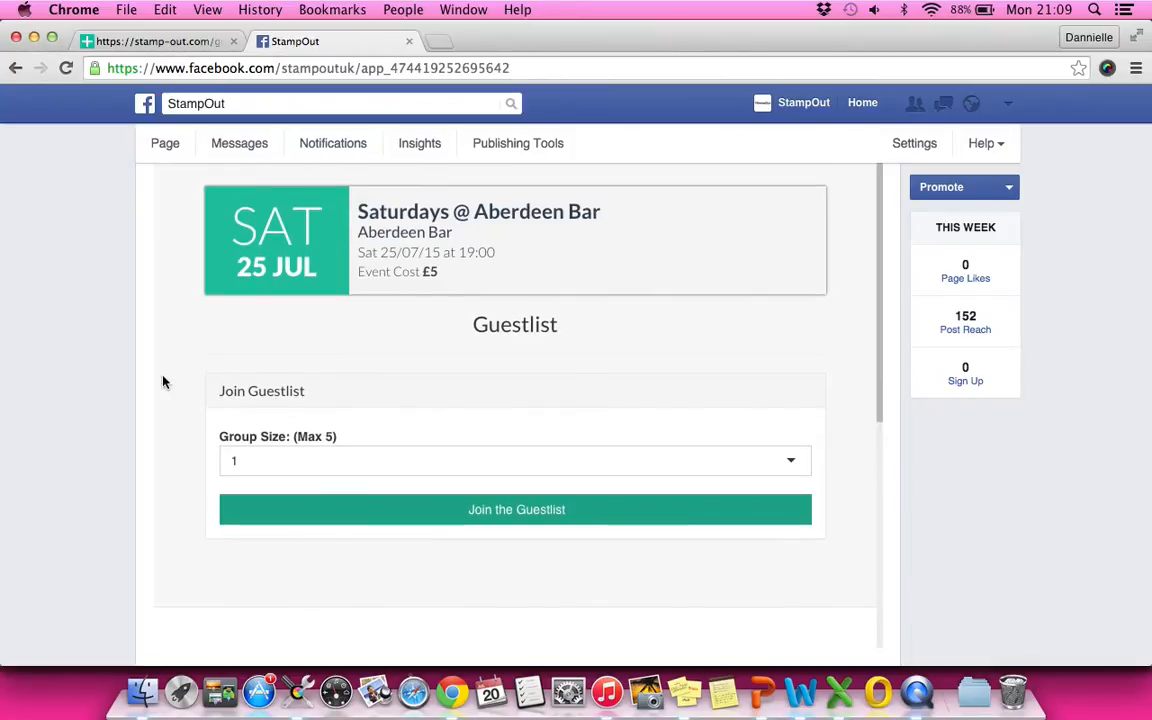
# Step: Join the Saturdays @ Aberdeen Bar guestlist with a group size of 3 and confirm the request
pyautogui.click(603, 466)
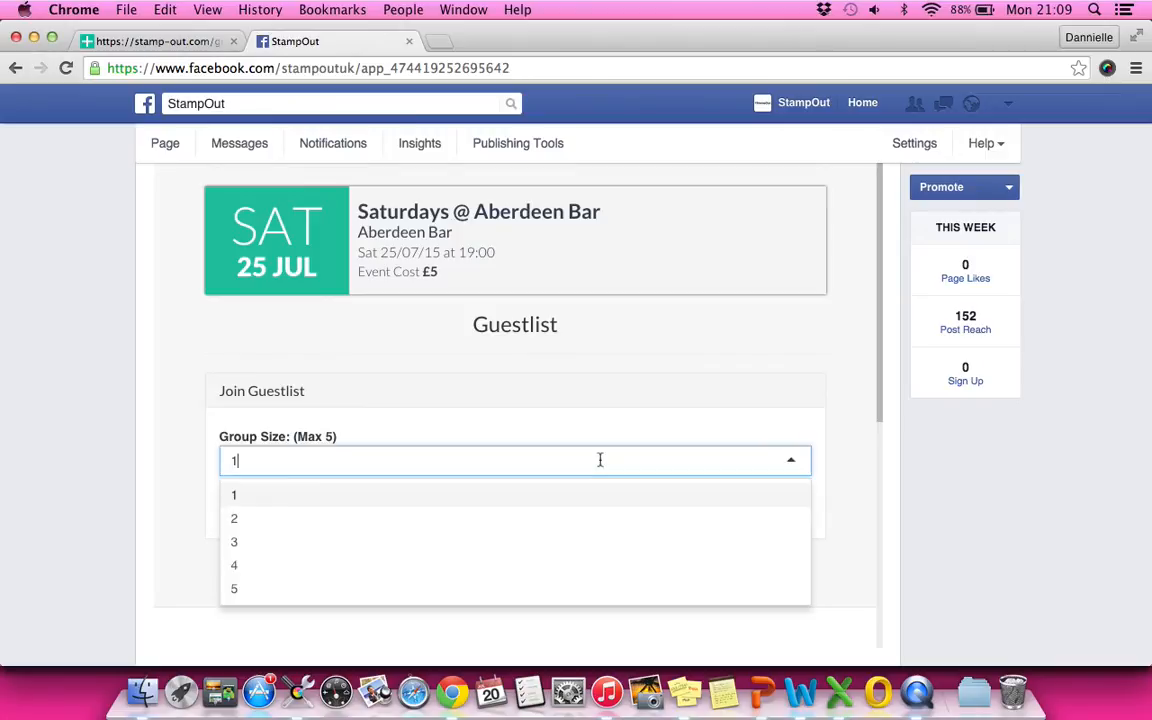
pyautogui.click(327, 543)
pyautogui.click(395, 520)
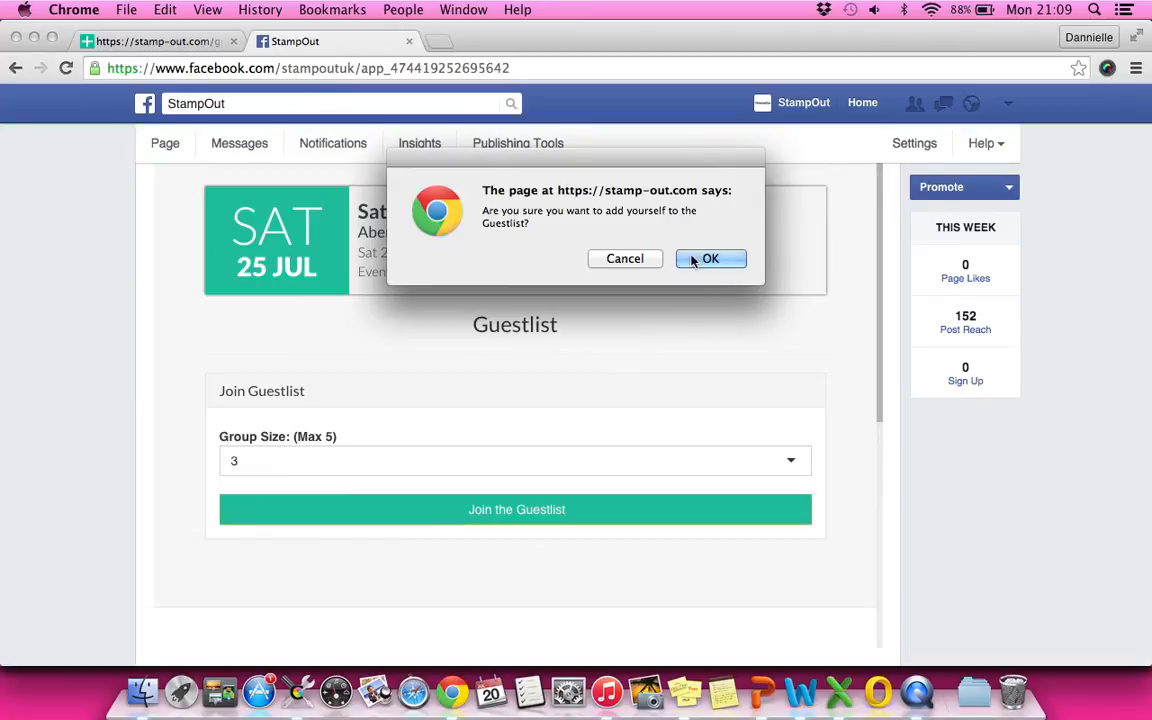
pyautogui.click(710, 259)
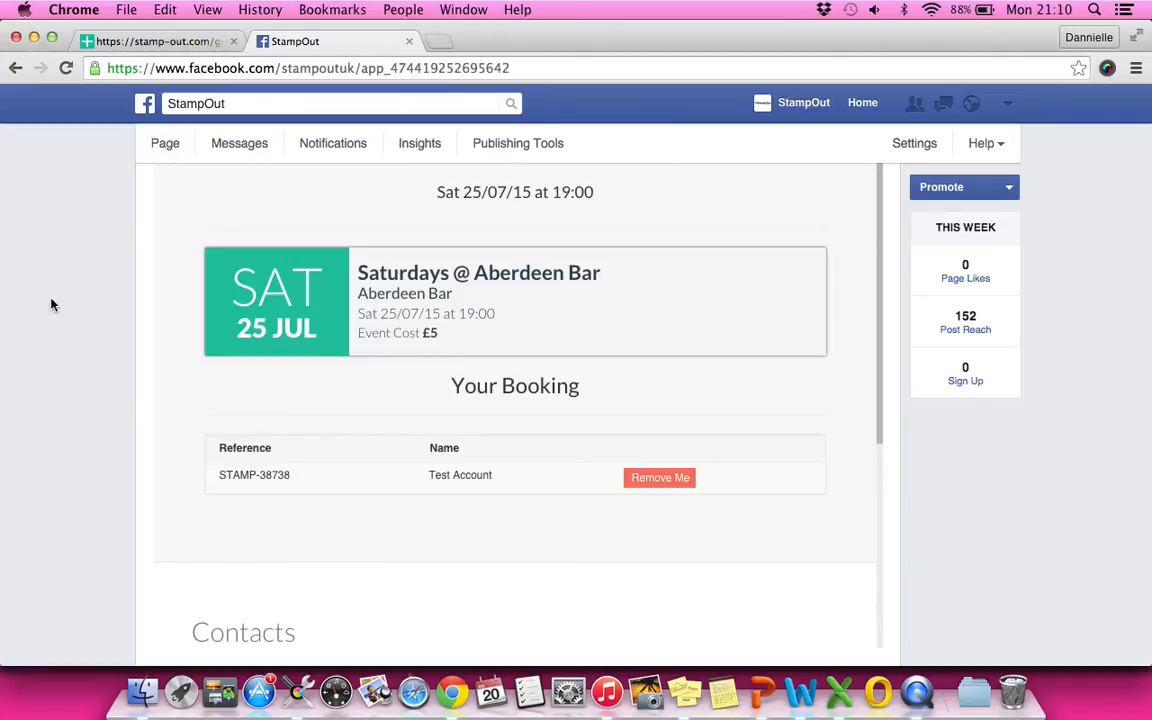
# Step: Review the event and booking details on the Aberdeen Bar guestlist booking page
pyautogui.scroll(5, 52, 305)
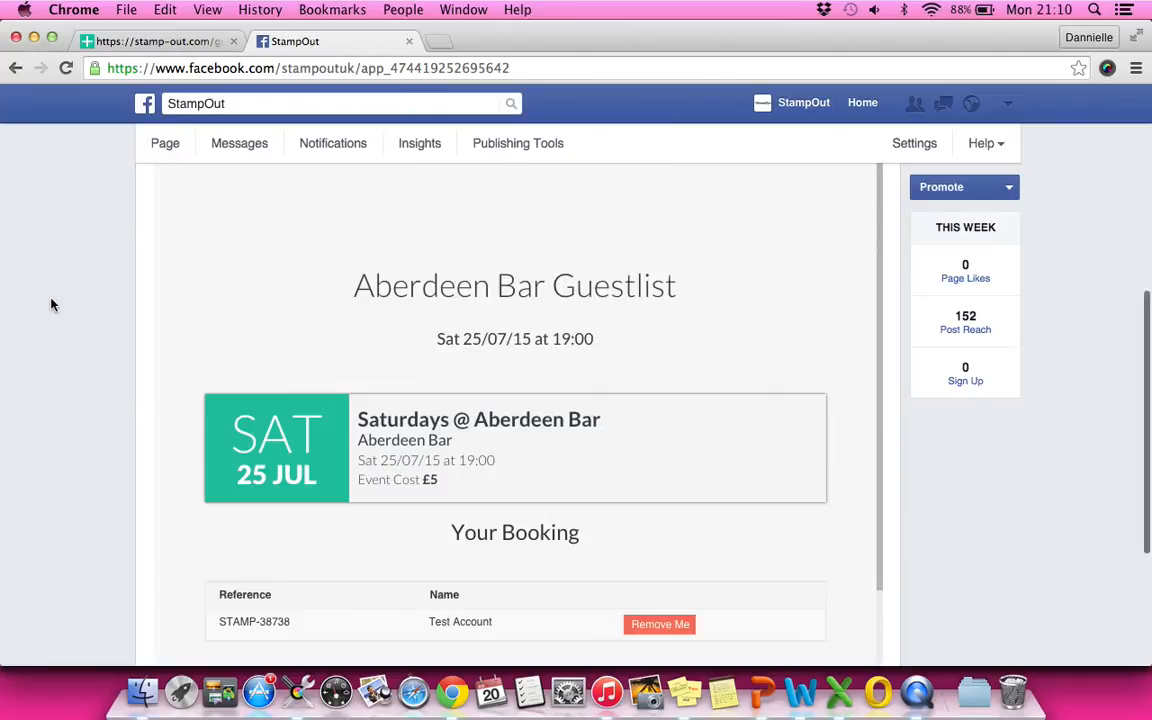
pyautogui.scroll(3, 52, 305)
pyautogui.scroll(-3, 52, 305)
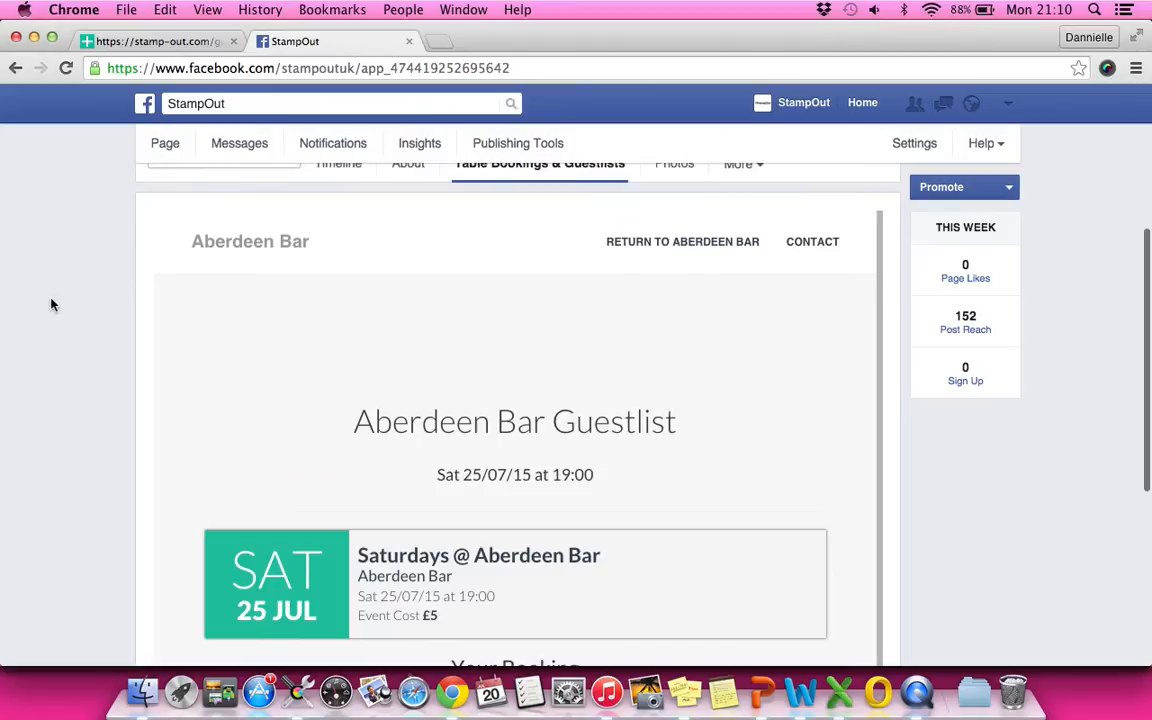
pyautogui.scroll(-2, 52, 305)
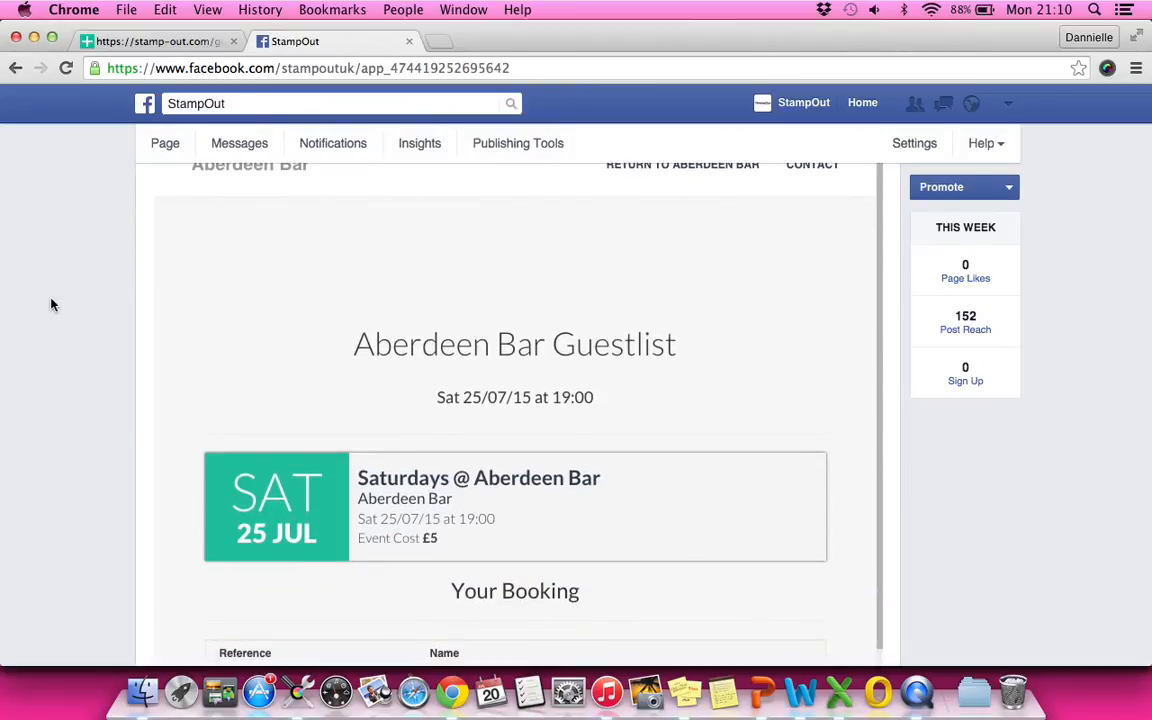
pyautogui.scroll(-4, 52, 305)
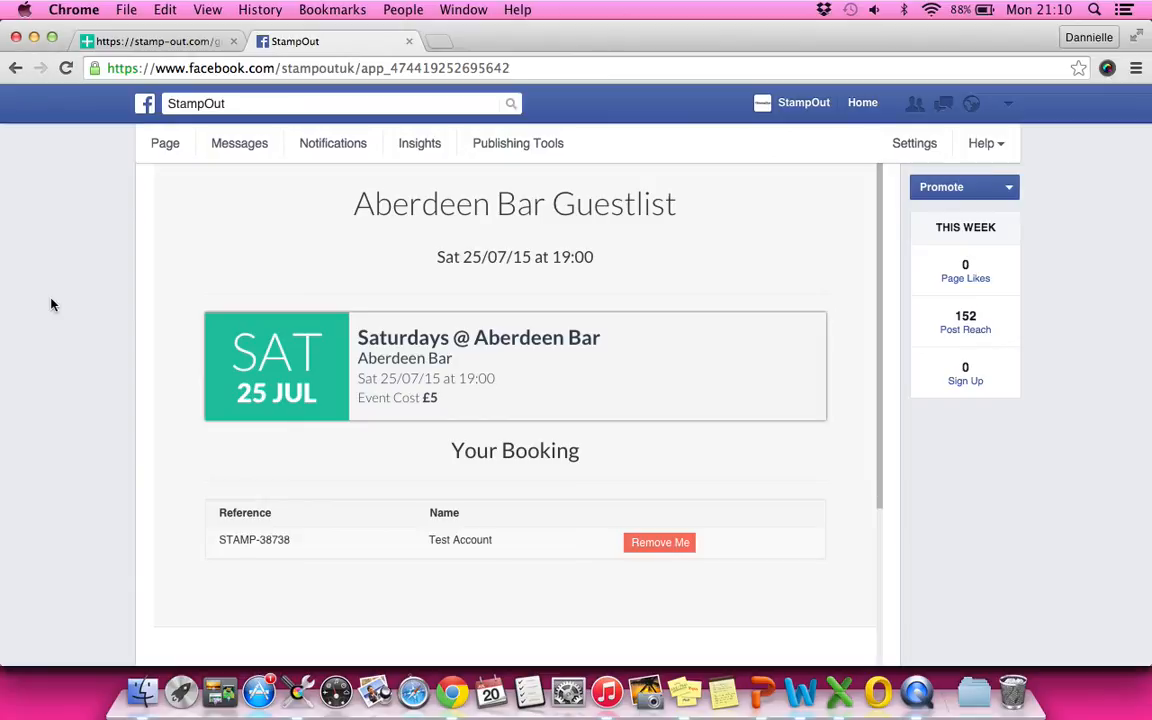
# Step: Return to the StampOut guestlist overview, reload it, and examine the guestlist and attendance charts and event details
pyautogui.click(148, 46)
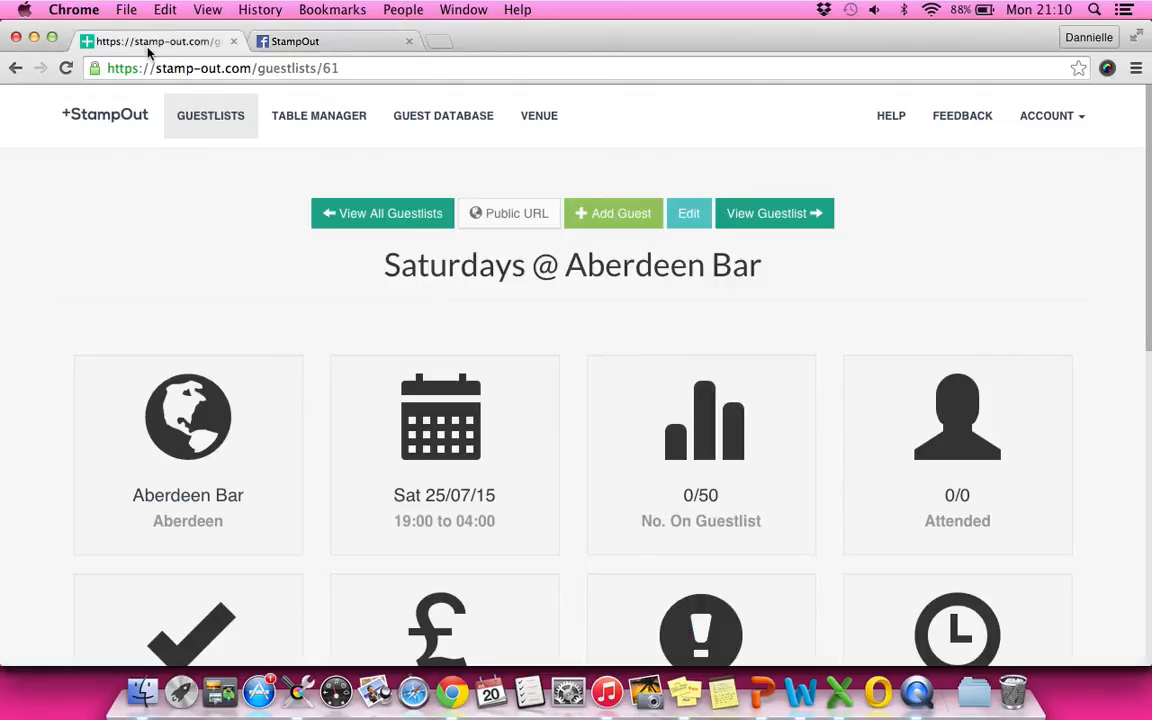
pyautogui.click(64, 70)
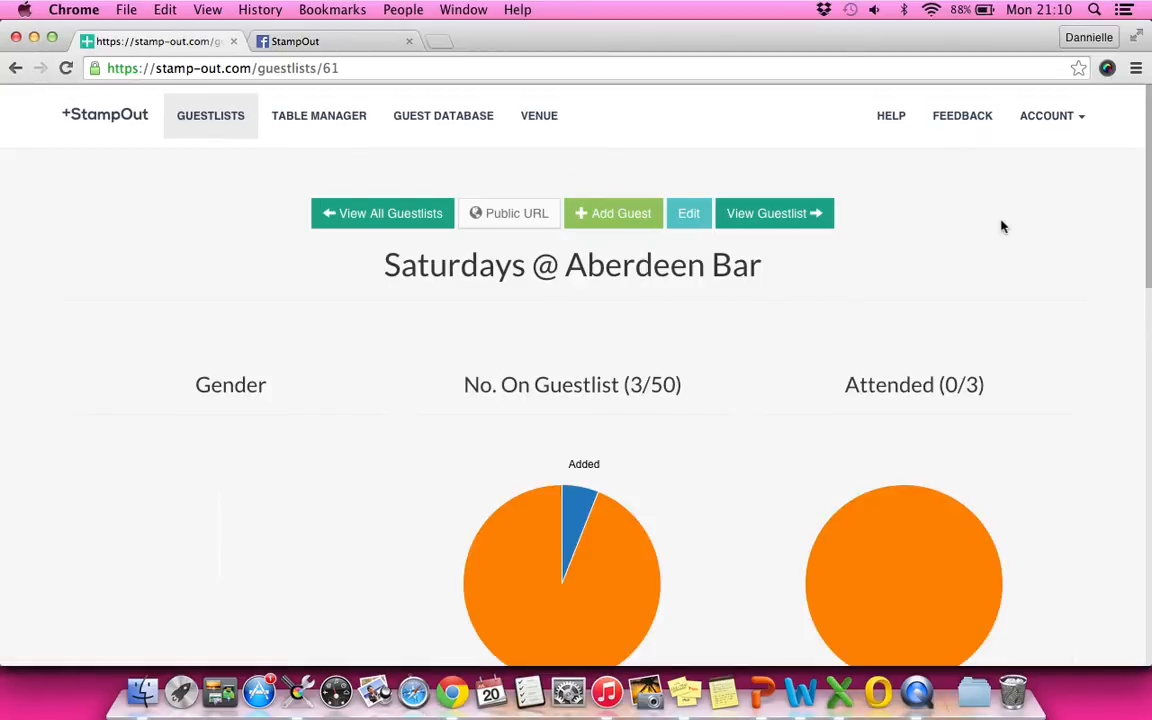
pyautogui.scroll(-2, 1004, 227)
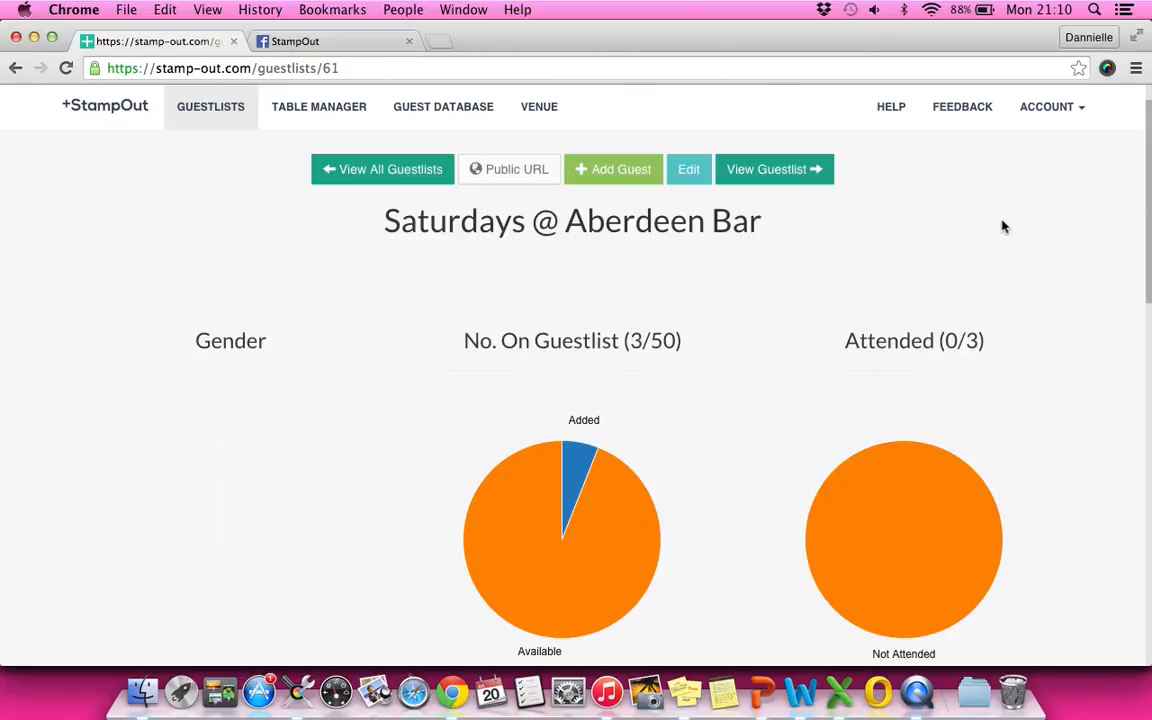
pyautogui.scroll(-3, 1004, 227)
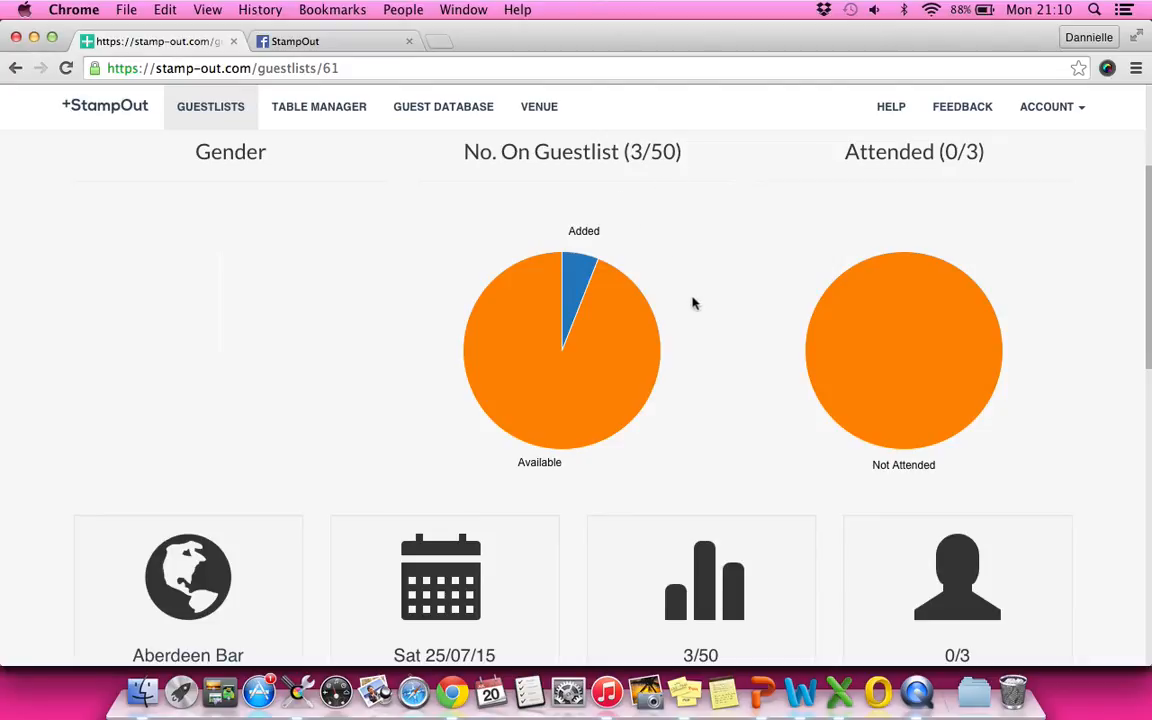
pyautogui.scroll(-2, 628, 328)
pyautogui.scroll(3, 628, 328)
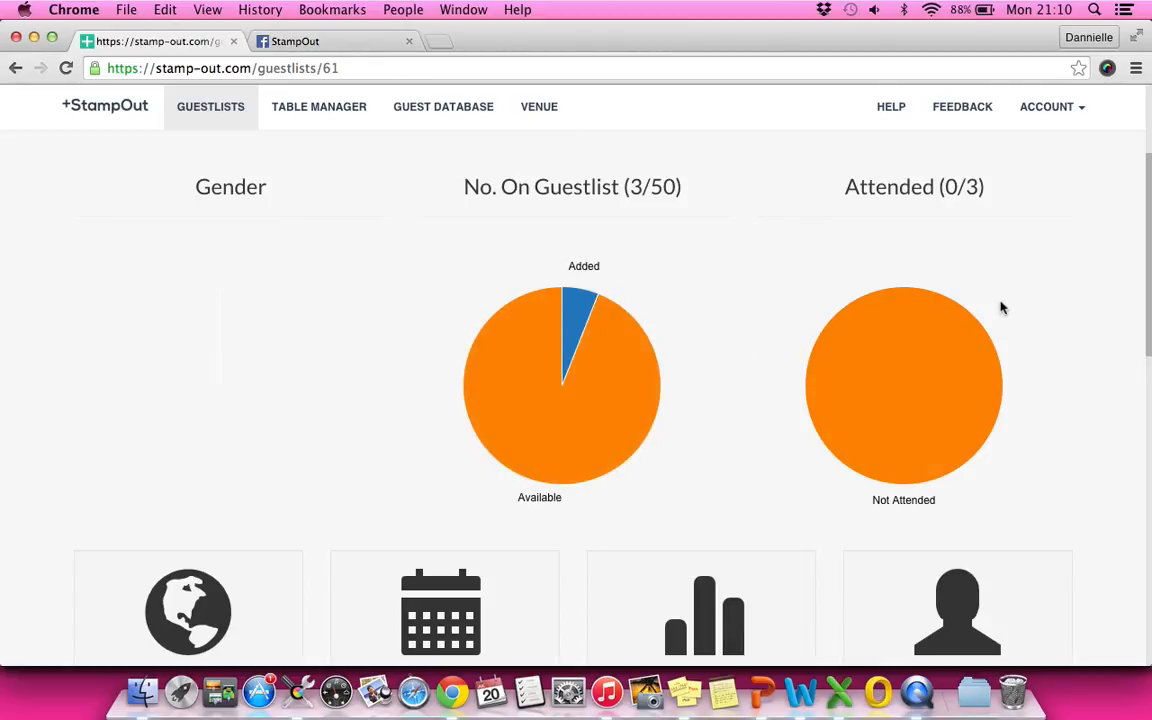
pyautogui.scroll(-10, 1000, 309)
pyautogui.scroll(10, 1000, 309)
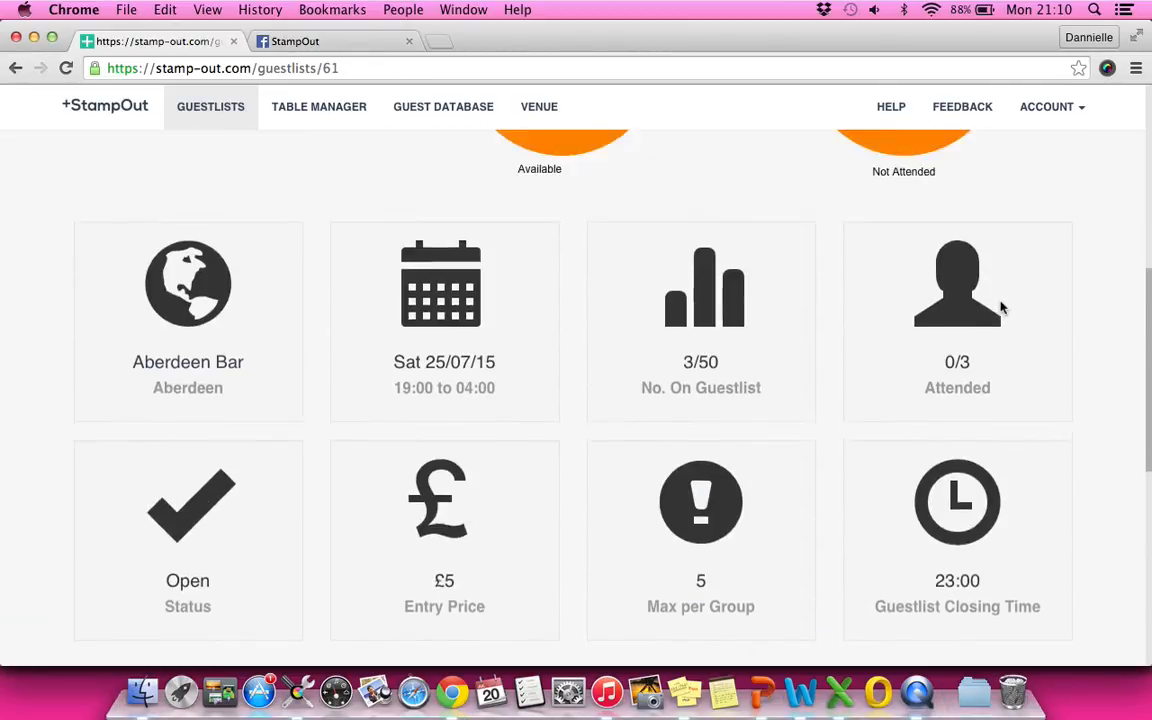
# Step: Open the guest entries of Saturdays @ Aberdeen Bar to check the new booking, and return to the Facebook booking page
pyautogui.click(803, 224)
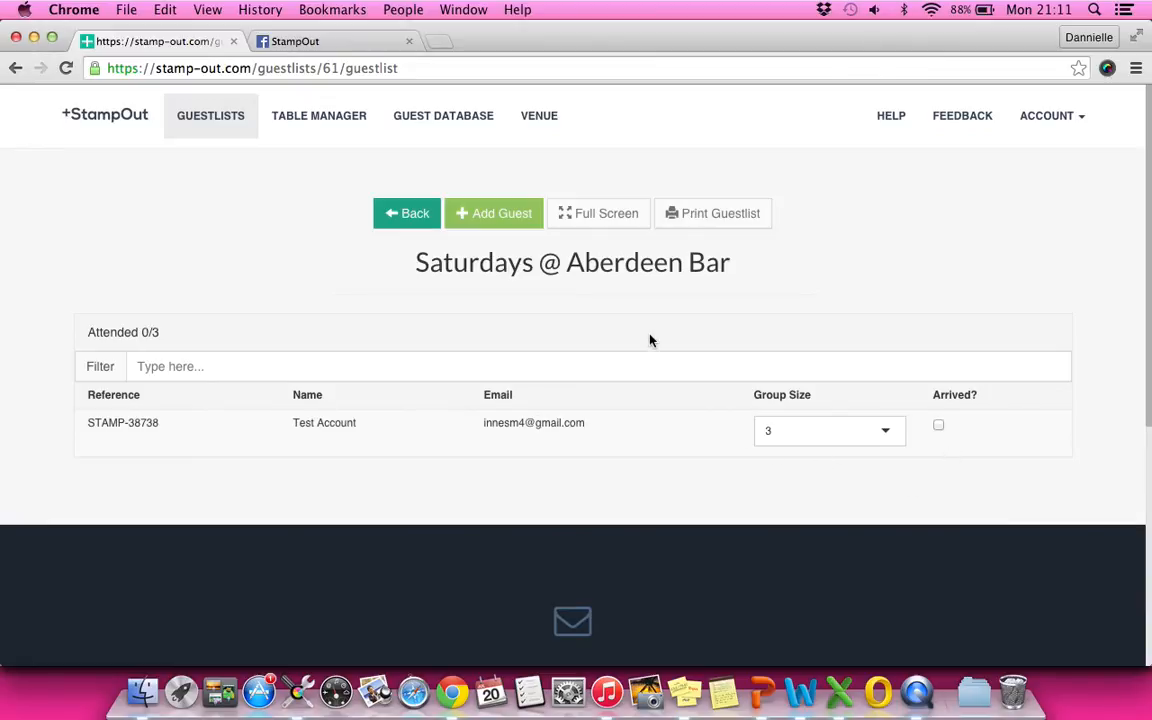
pyautogui.click(283, 43)
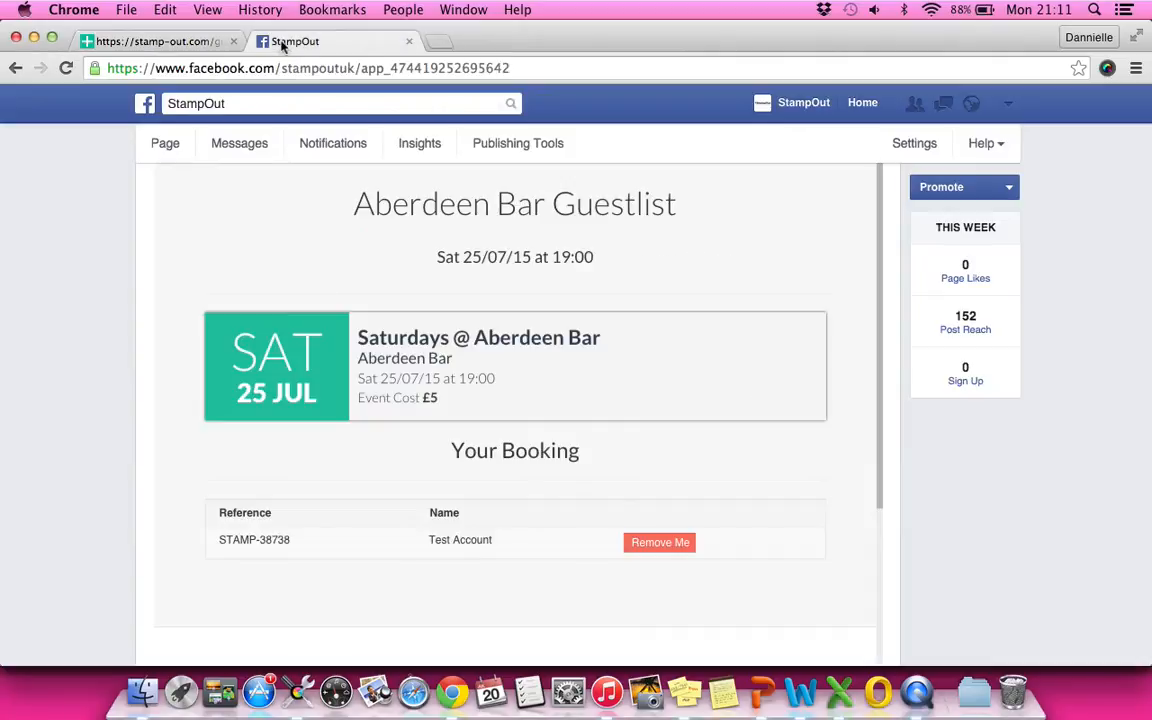
# Step: Switch back to StampOut and manually add an existing guest to Saturdays @ Aberdeen Bar with a group size of 4
pyautogui.click(174, 41)
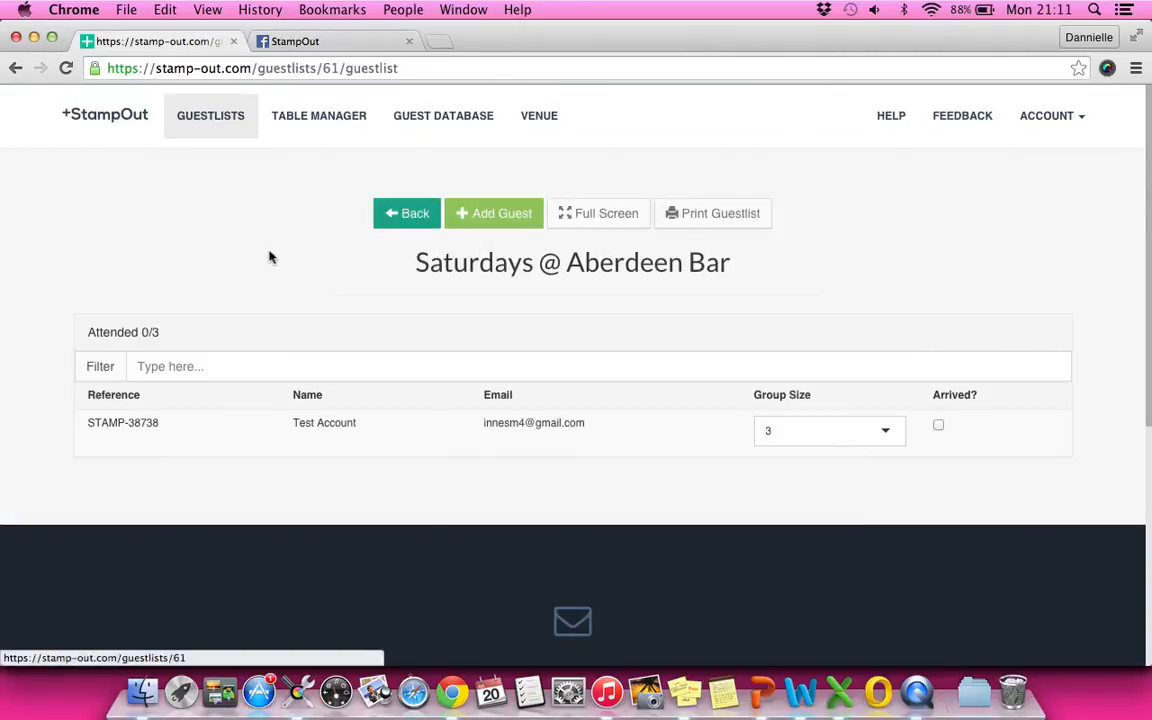
pyautogui.click(482, 218)
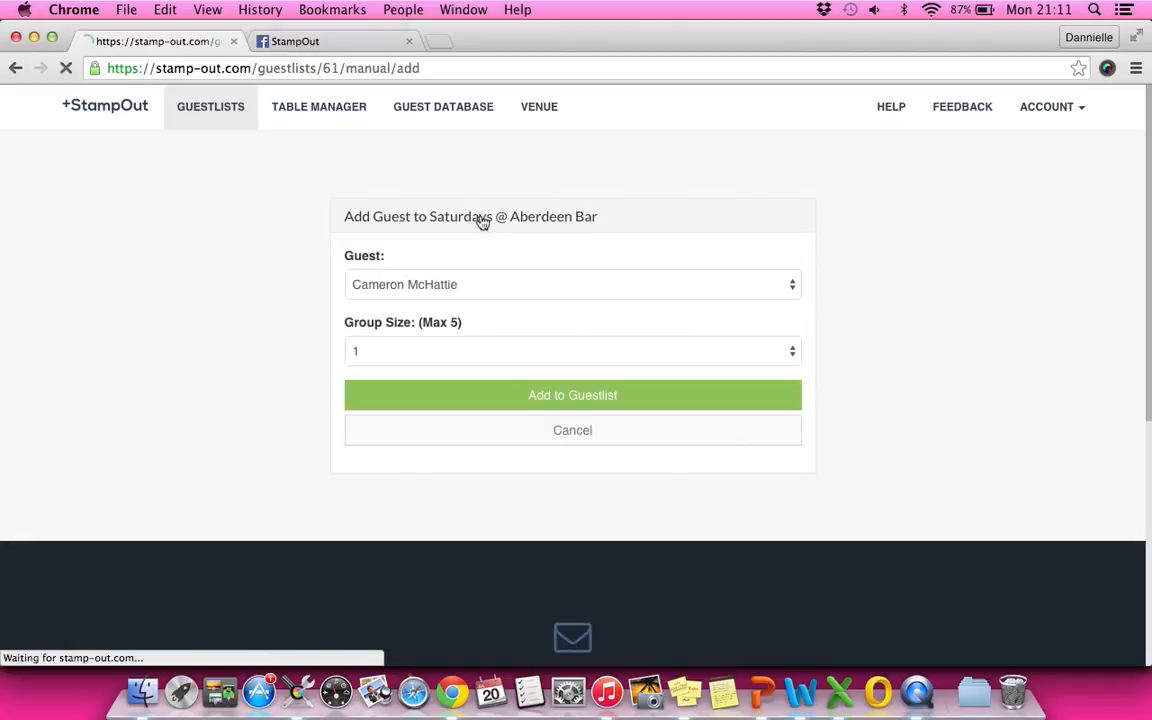
pyautogui.click(598, 288)
pyautogui.scroll(-2, 625, 378)
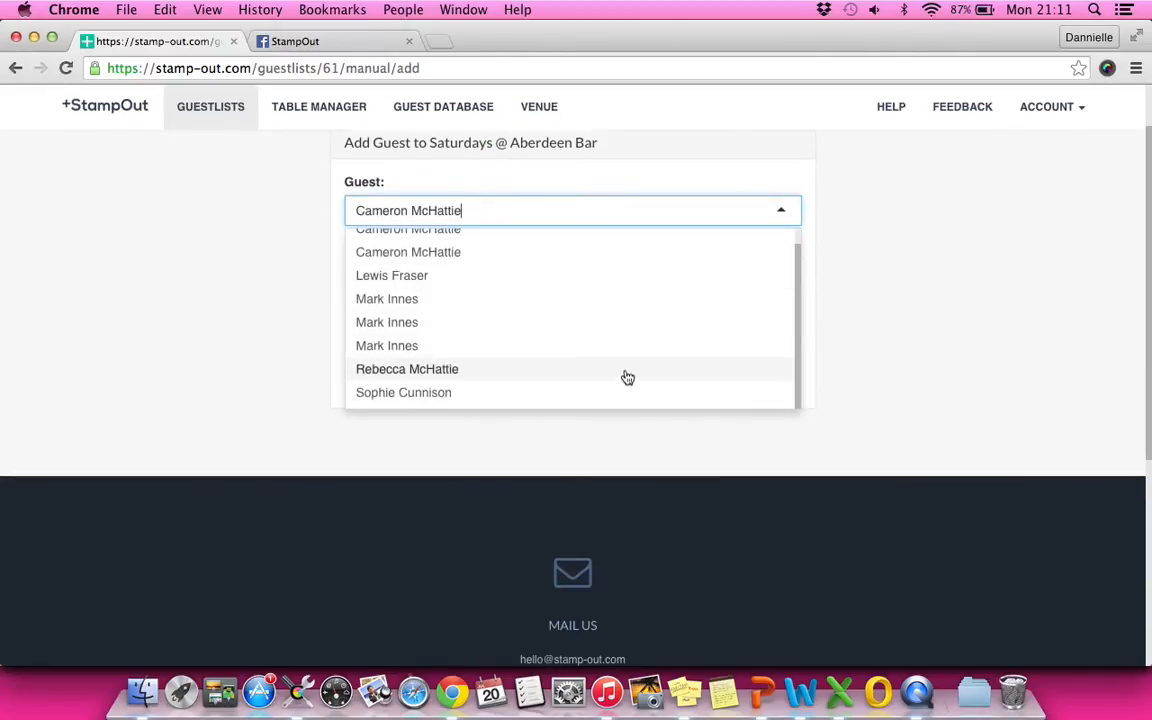
pyautogui.click(553, 371)
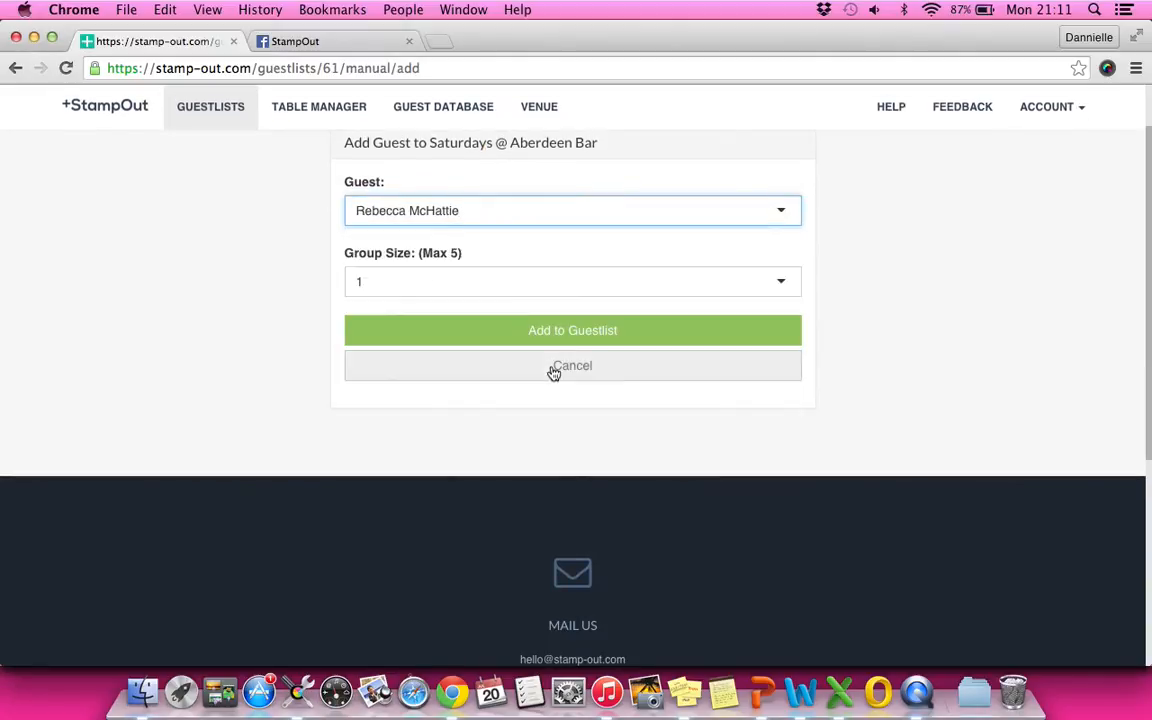
pyautogui.click(470, 283)
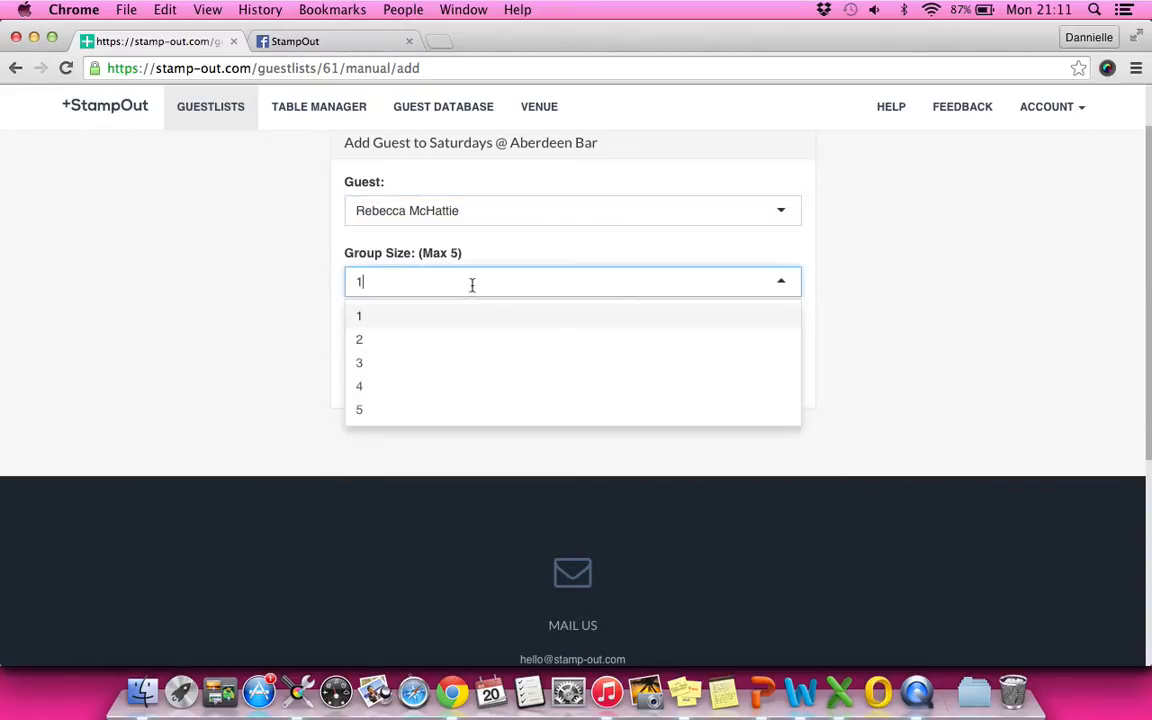
pyautogui.click(509, 393)
pyautogui.click(482, 345)
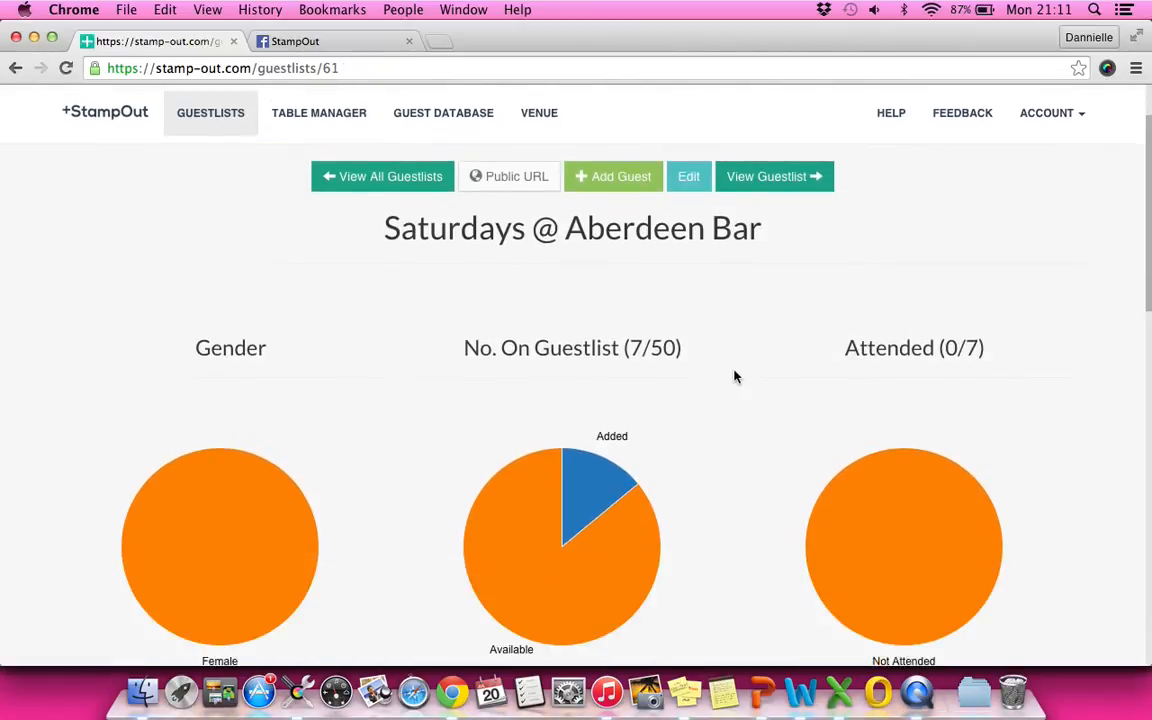
# Step: Examine the gender, guestlist and attendance charts on the Saturdays @ Aberdeen Bar overview
pyautogui.scroll(-3, 495, 358)
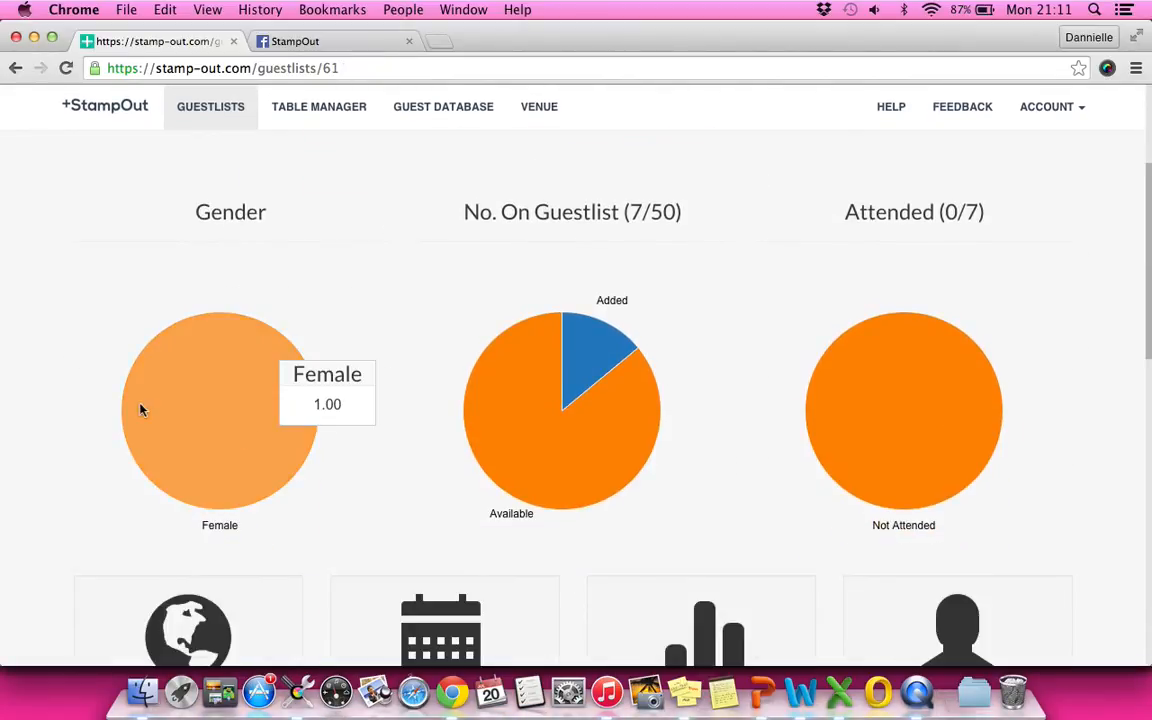
pyautogui.moveTo(212, 408)
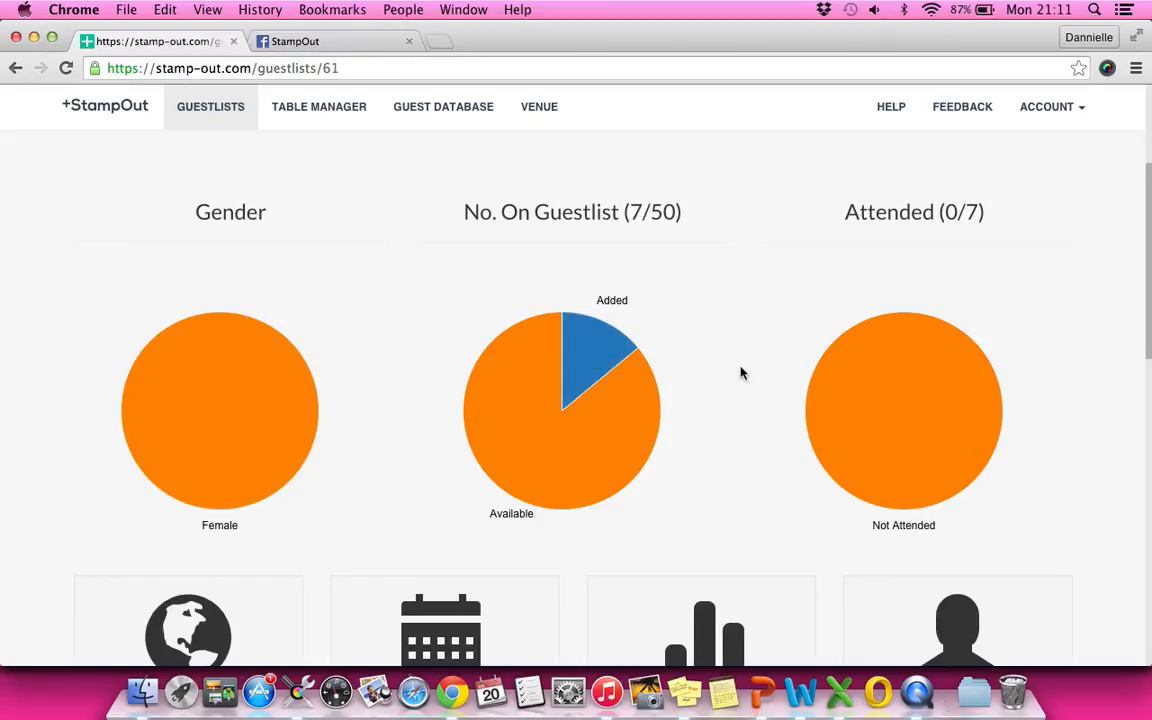
pyautogui.scroll(2, 741, 373)
pyautogui.scroll(-3, 741, 373)
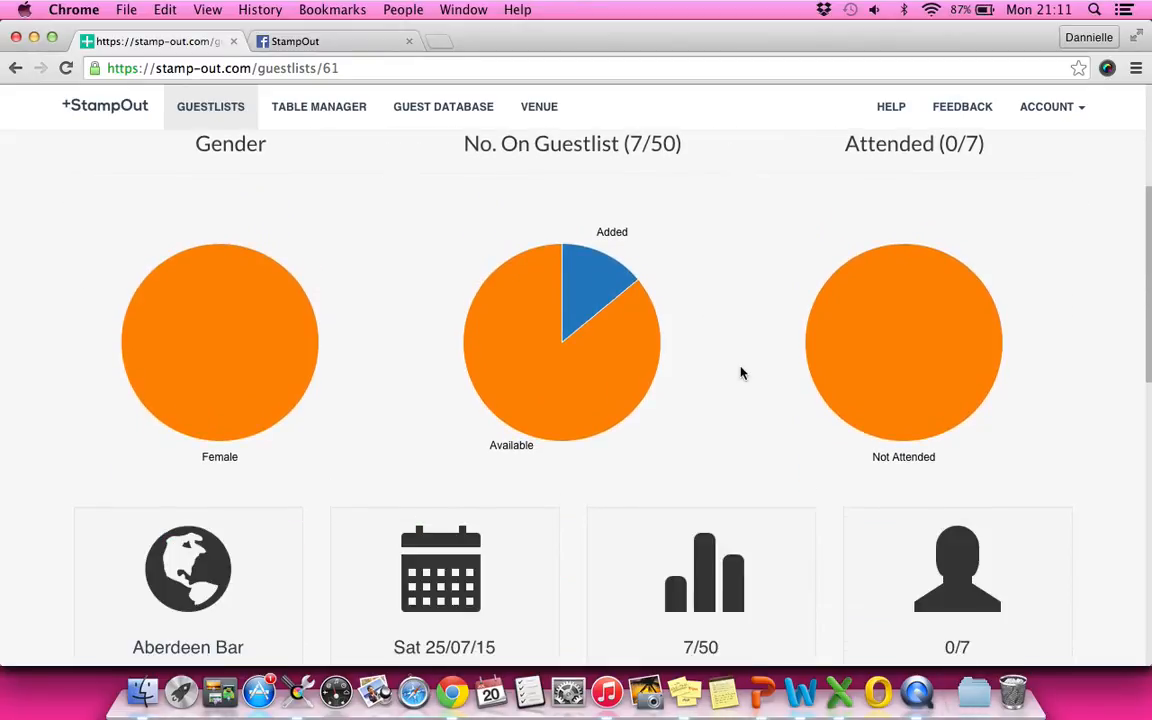
pyautogui.scroll(4, 740, 373)
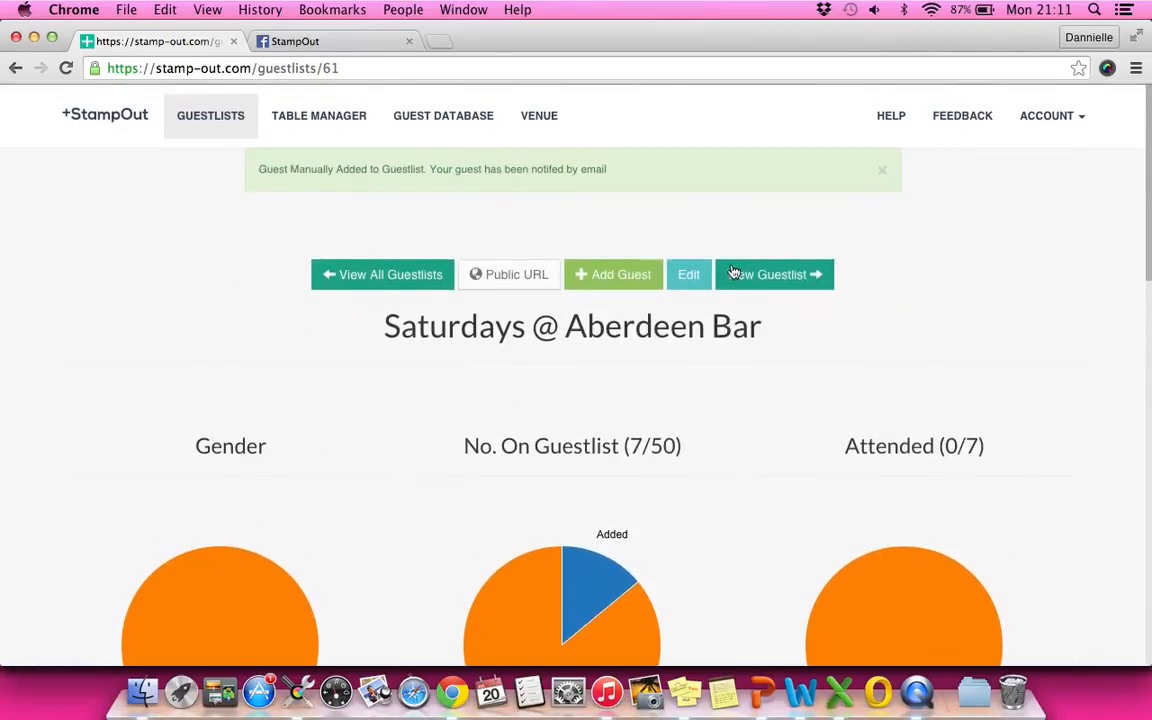
# Step: In the full-screen guest entries of Saturdays @ Aberdeen Bar, set the manually added guest's group size to 3 and mark them as arrived
pyautogui.click(737, 279)
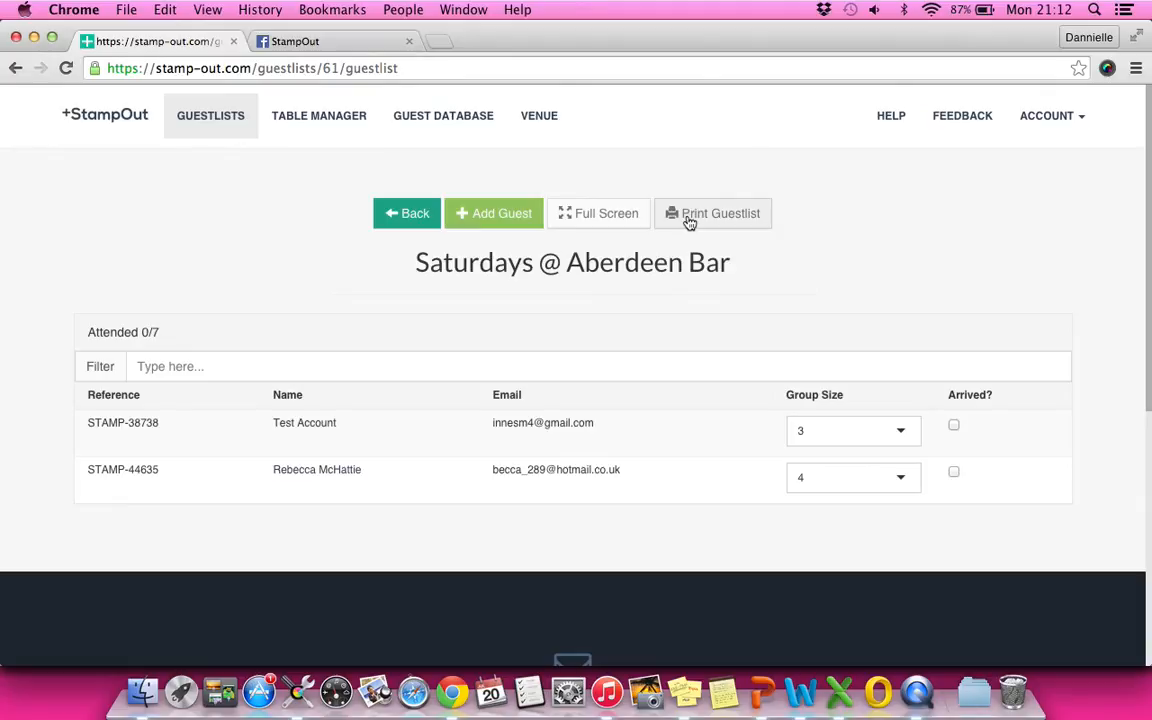
pyautogui.click(603, 213)
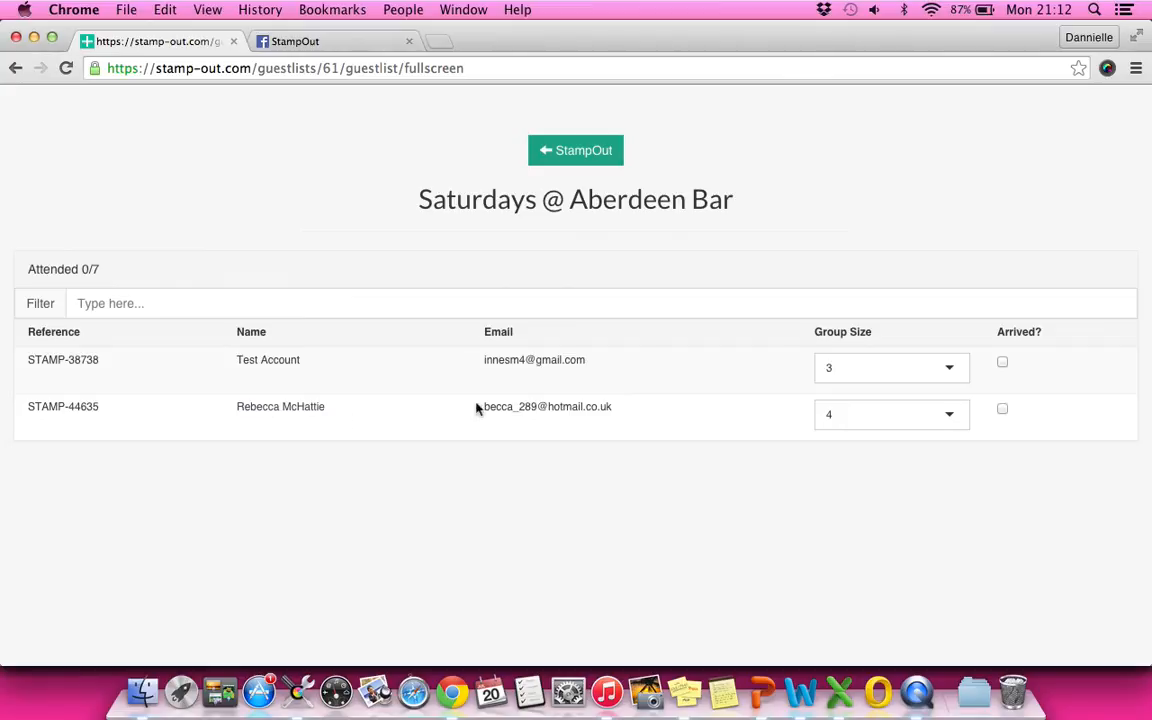
pyautogui.click(945, 420)
pyautogui.click(868, 496)
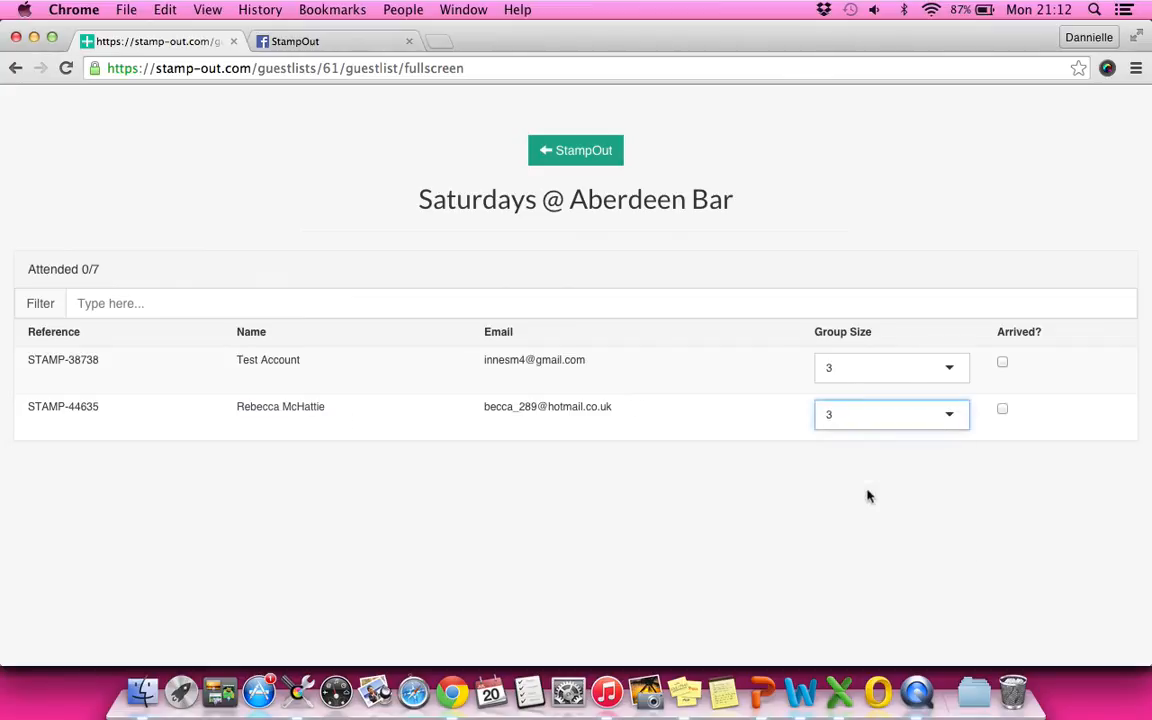
pyautogui.click(1003, 410)
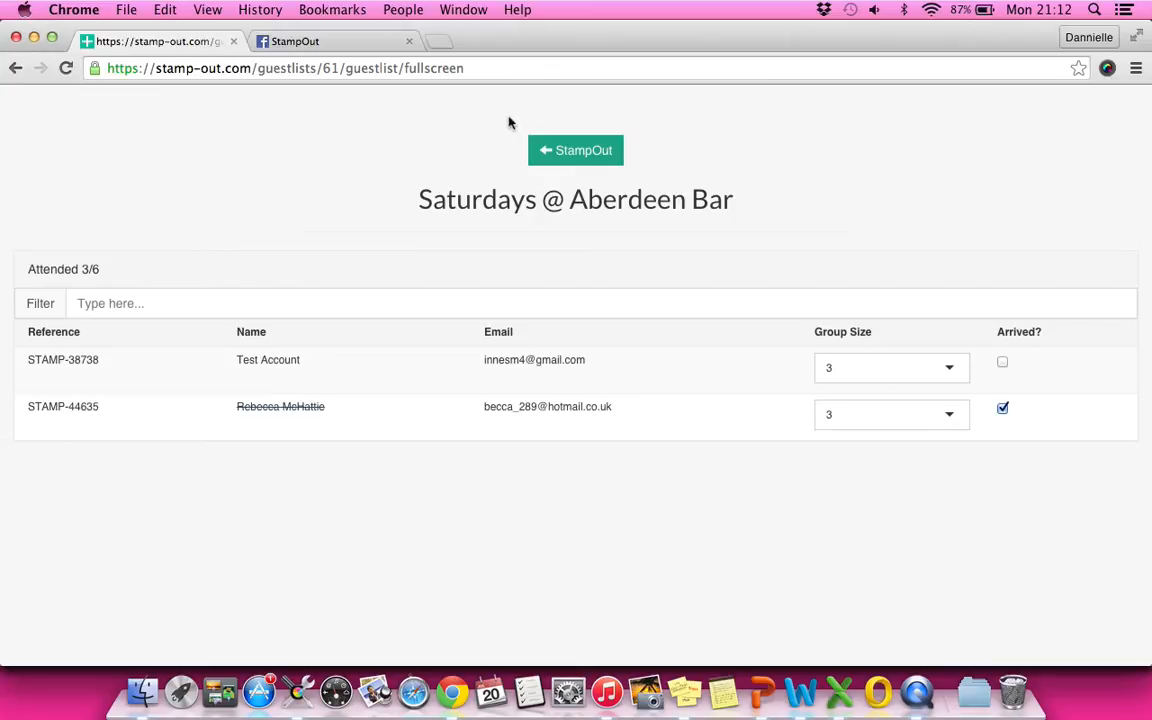
# Step: Leave the full-screen list, return to the guestlist overview, and review the attendance charts and event details after the guest's check-in
pyautogui.click(575, 149)
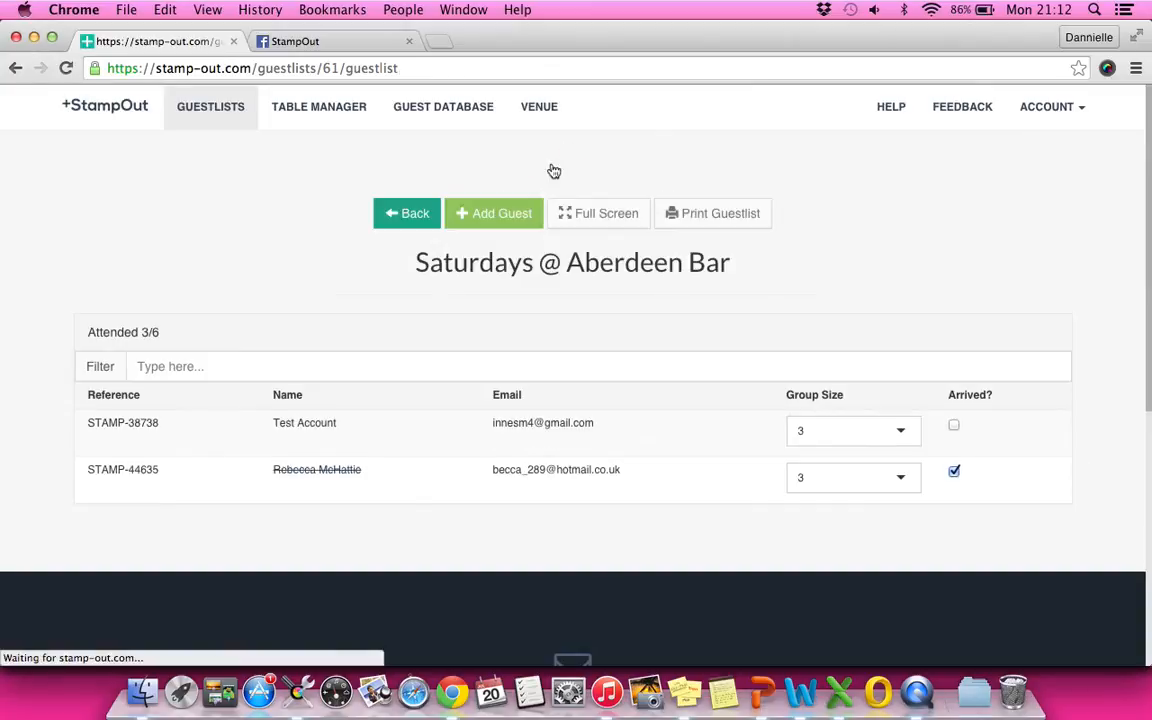
pyautogui.click(415, 219)
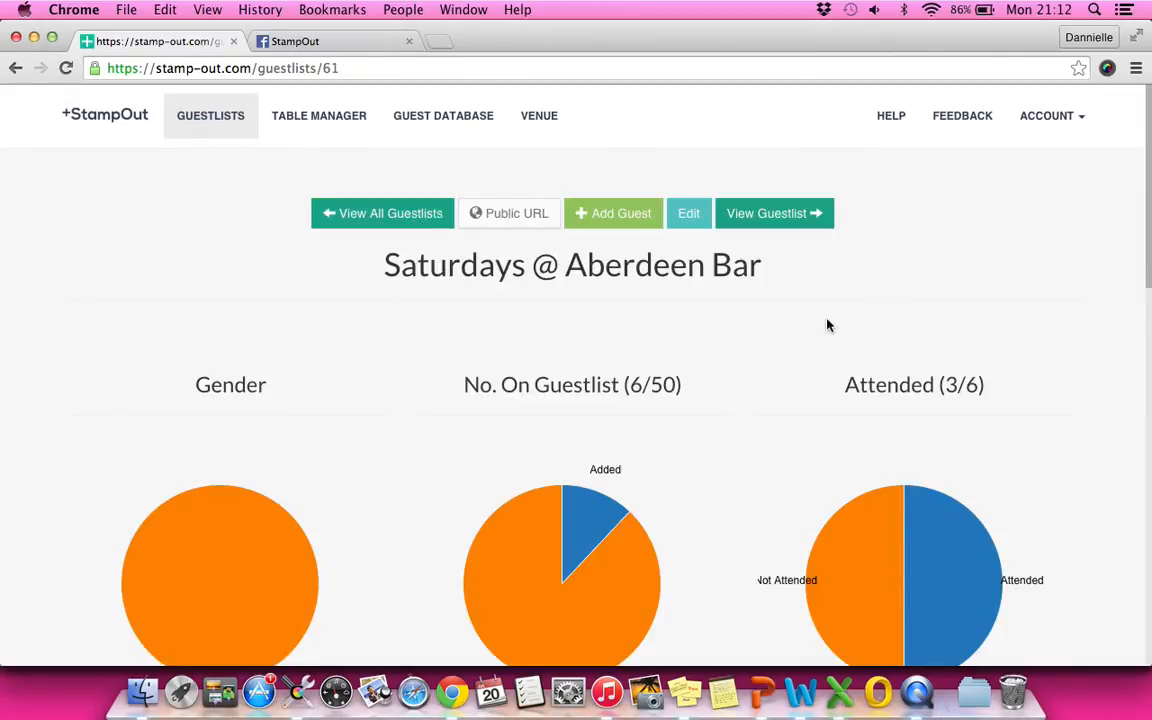
pyautogui.scroll(-3, 826, 325)
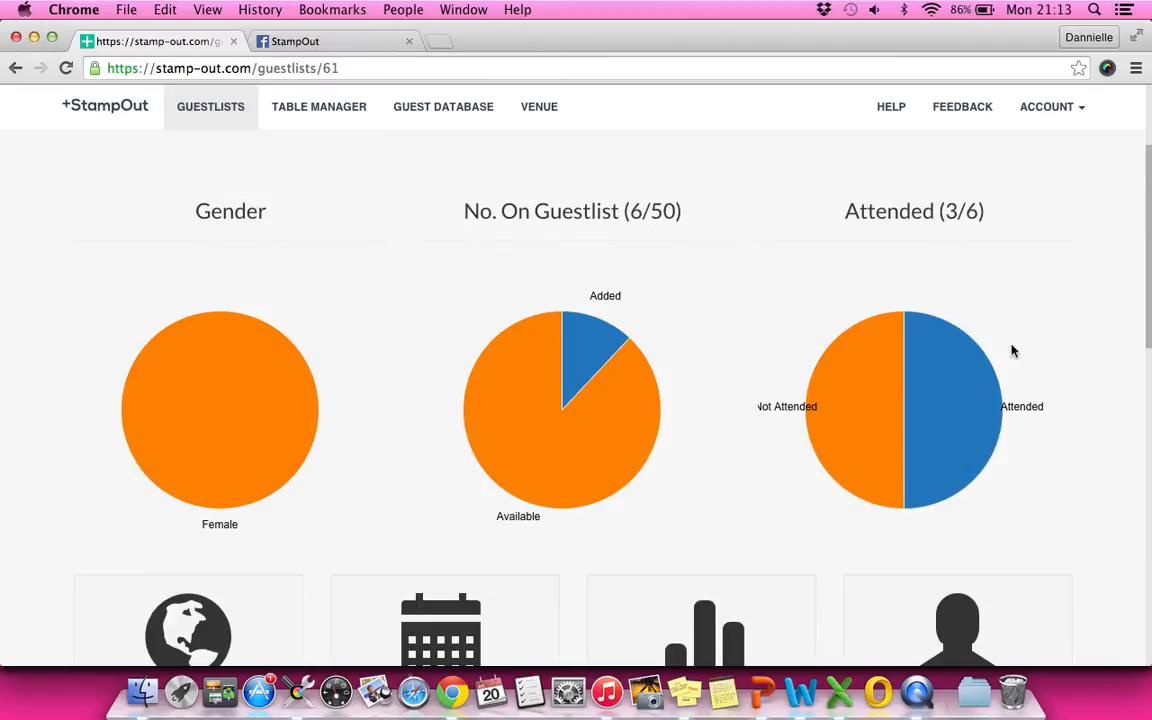
pyautogui.scroll(-7, 1012, 350)
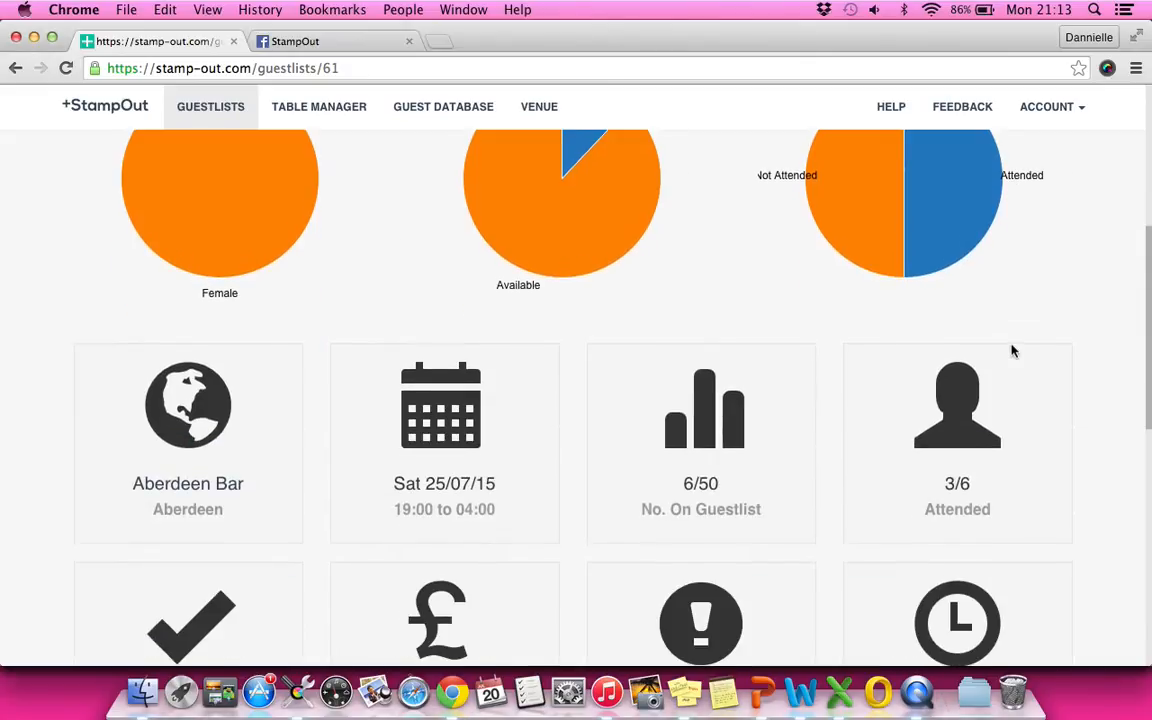
pyautogui.scroll(3, 1012, 350)
pyautogui.scroll(2, 1012, 350)
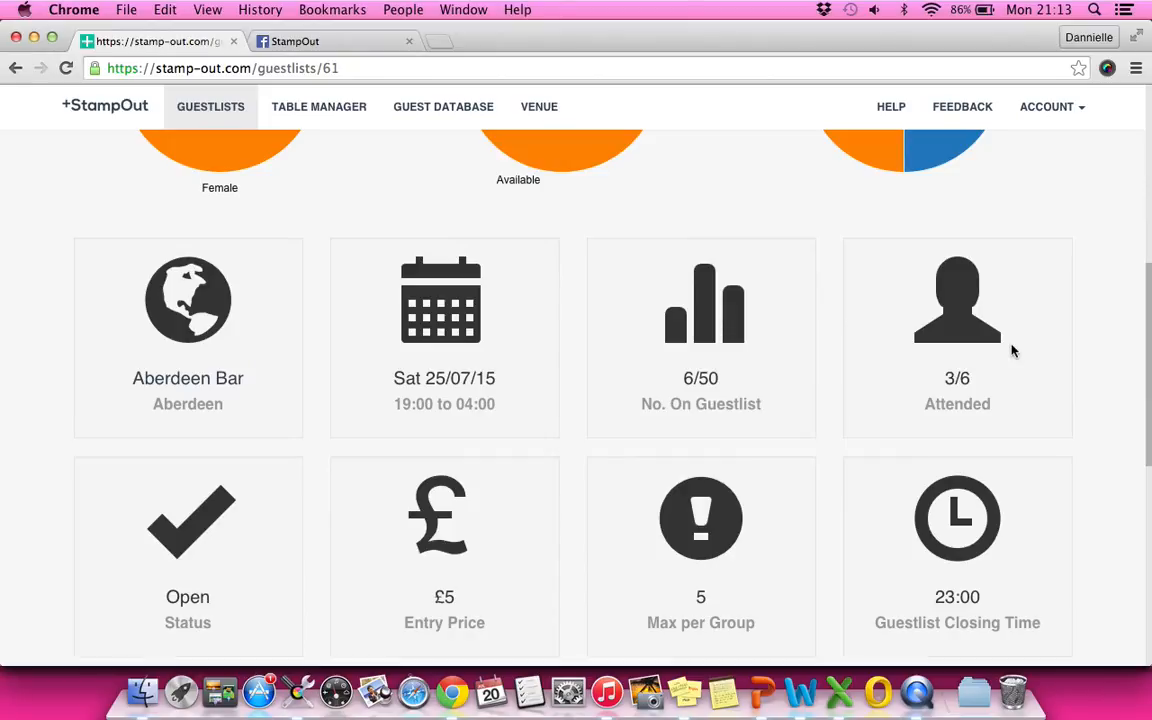
pyautogui.scroll(5, 1012, 350)
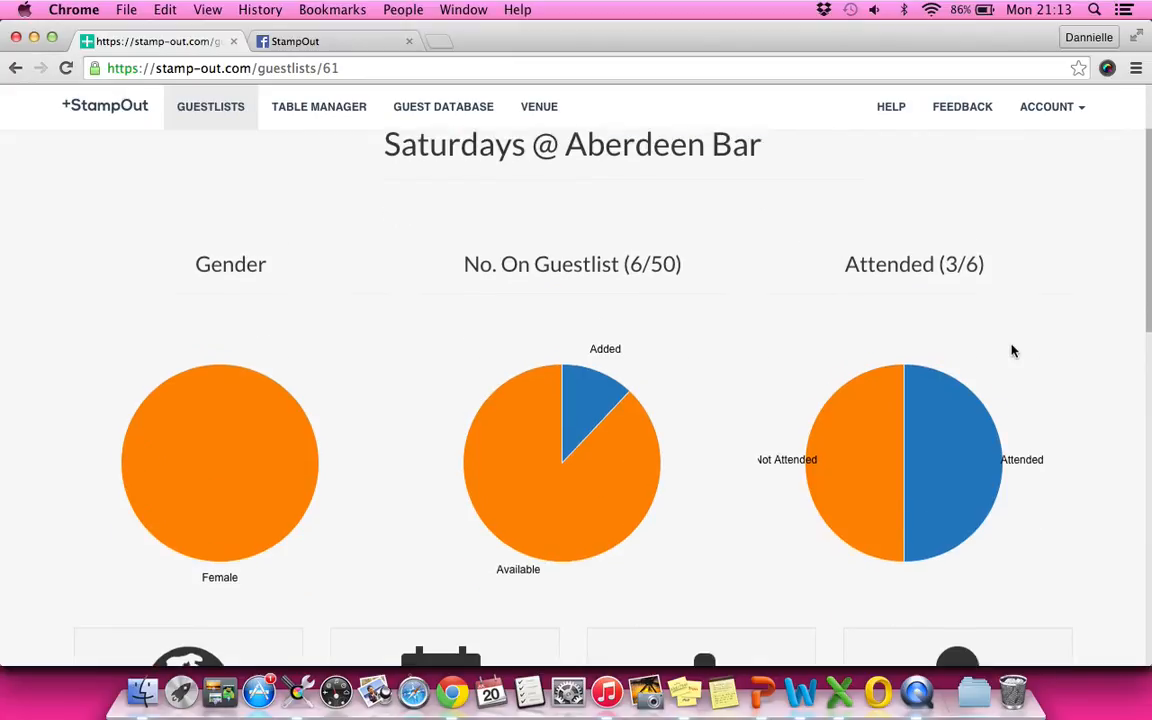
pyautogui.scroll(3, 1012, 350)
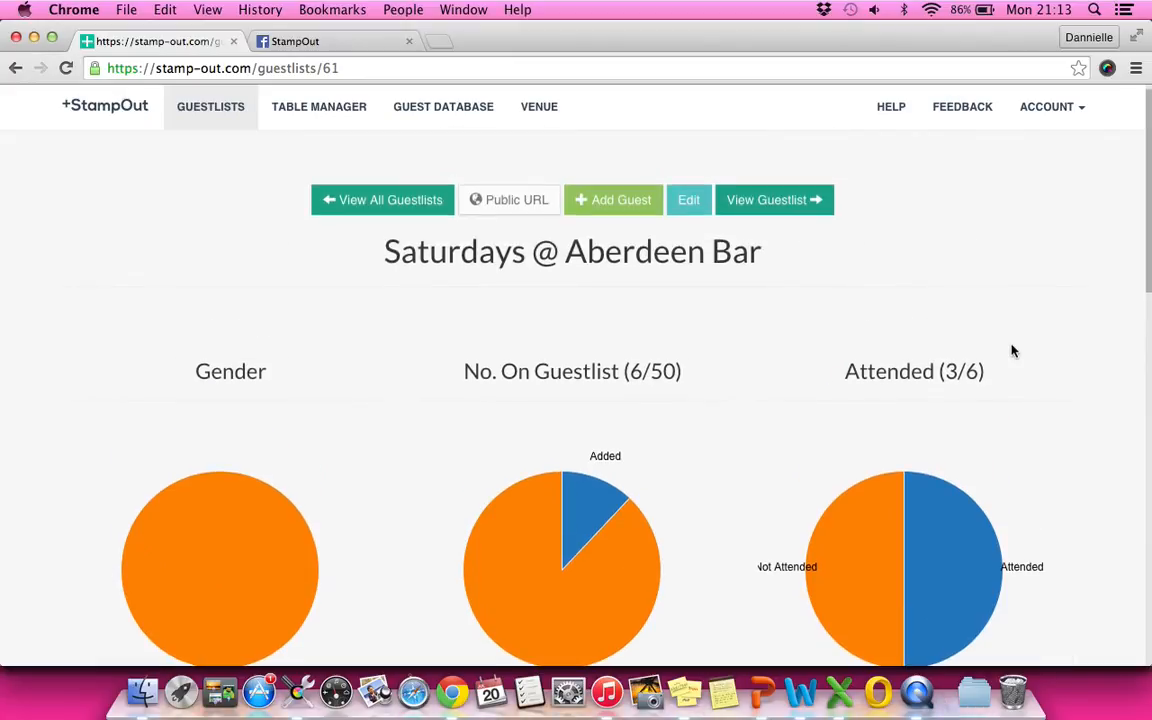